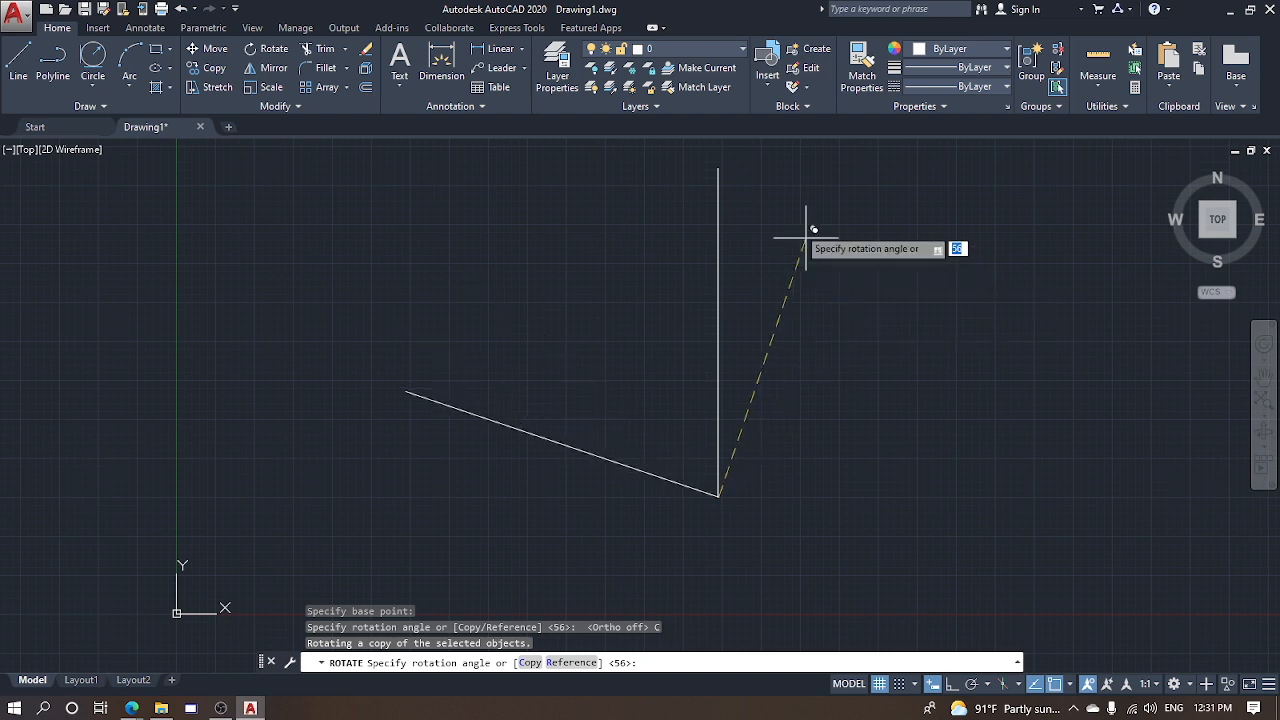
- Rotate a copy of the vertical line by 30 degrees about its lower endpoint
{"action": "type", "text": "30"}
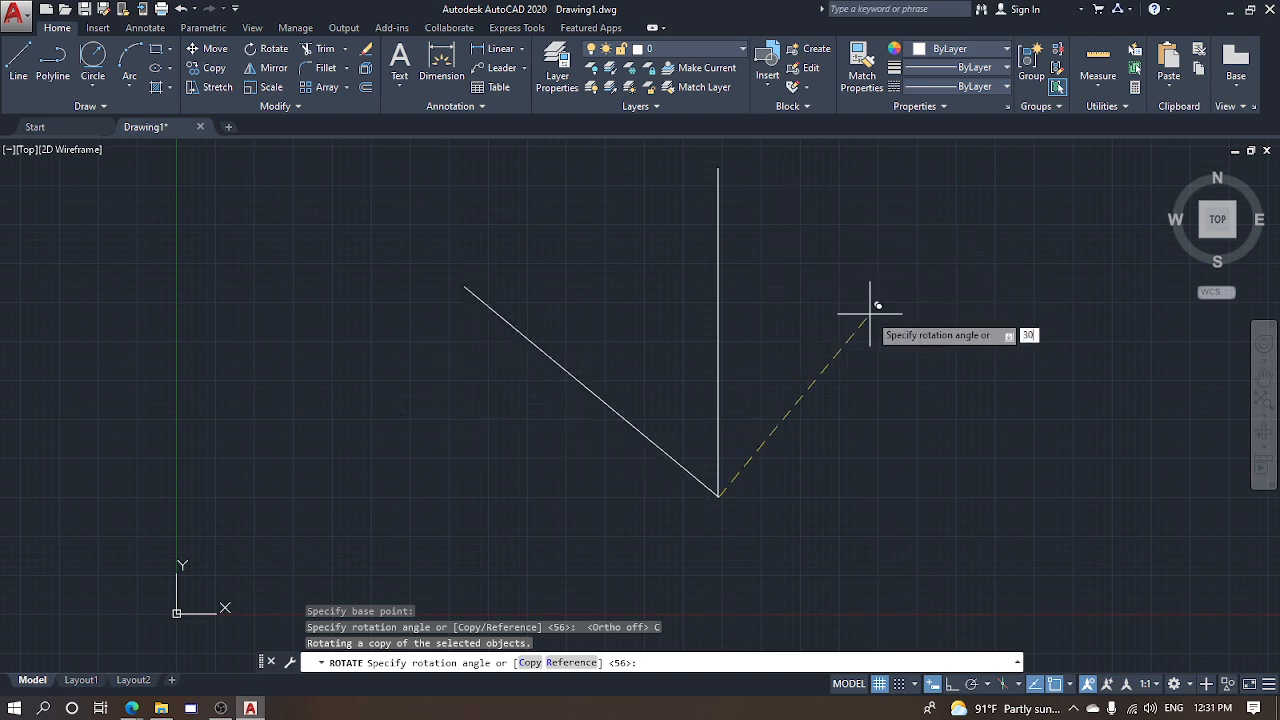
{"action": "key", "text": "Return"}
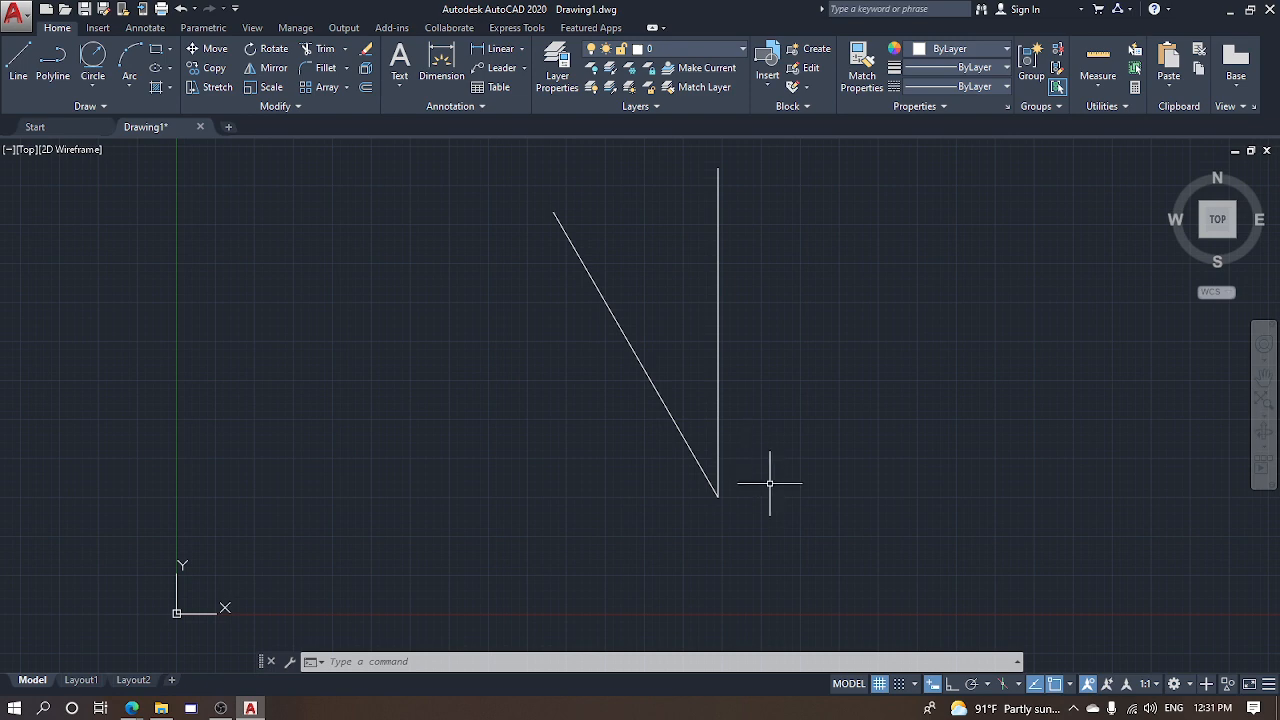
- Draw a vertical line straight down from the shared endpoint of the two existing lines
{"action": "scroll", "coordinate": [774, 447], "scroll_direction": "down", "scroll_amount": 2}
{"action": "middle_click_drag", "start_coordinate": [774, 447], "coordinate": [774, 309]}
{"action": "scroll", "coordinate": [774, 309], "scroll_direction": "down", "scroll_amount": 2}
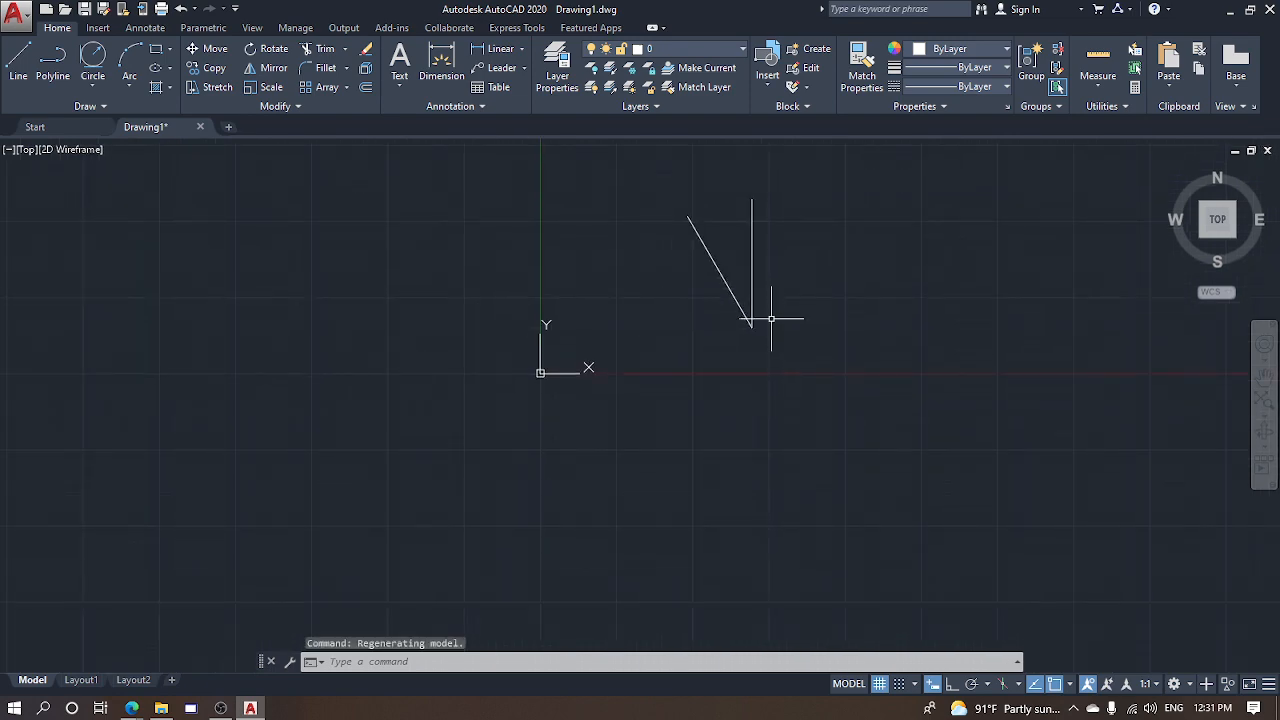
{"action": "type", "text": "l"}
{"action": "key", "text": "Return"}
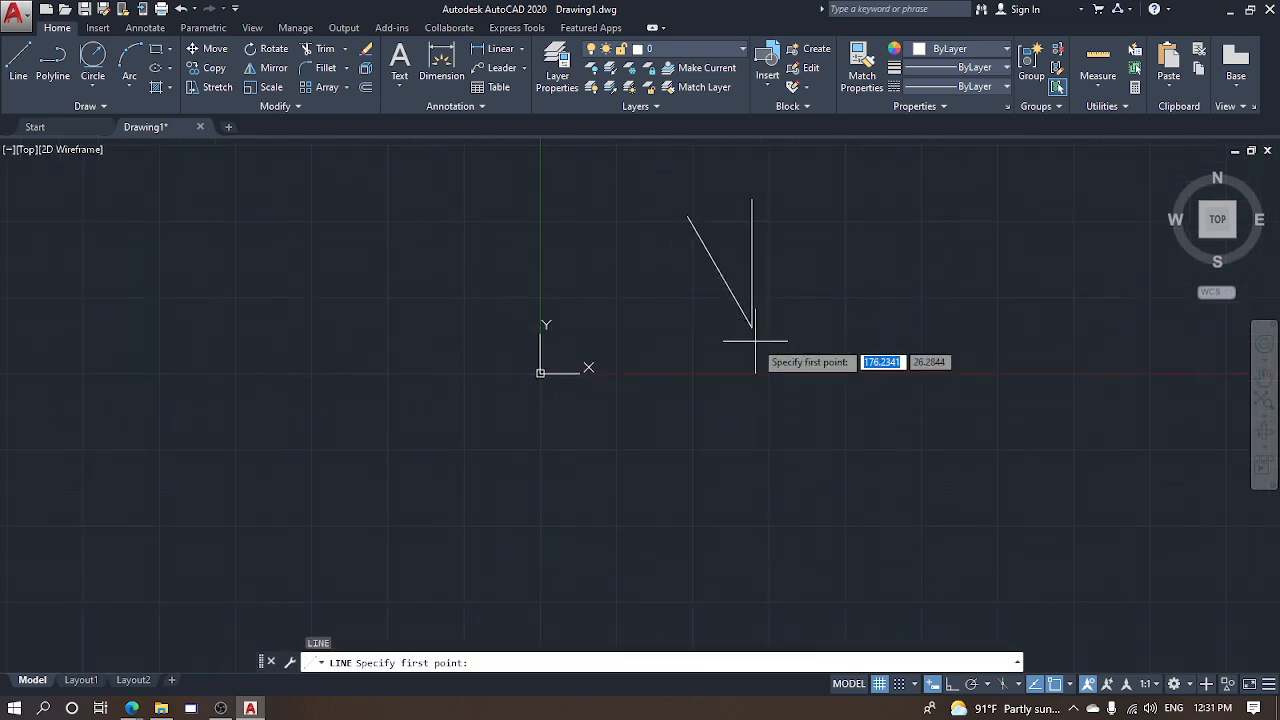
{"action": "left_click", "coordinate": [752, 327]}
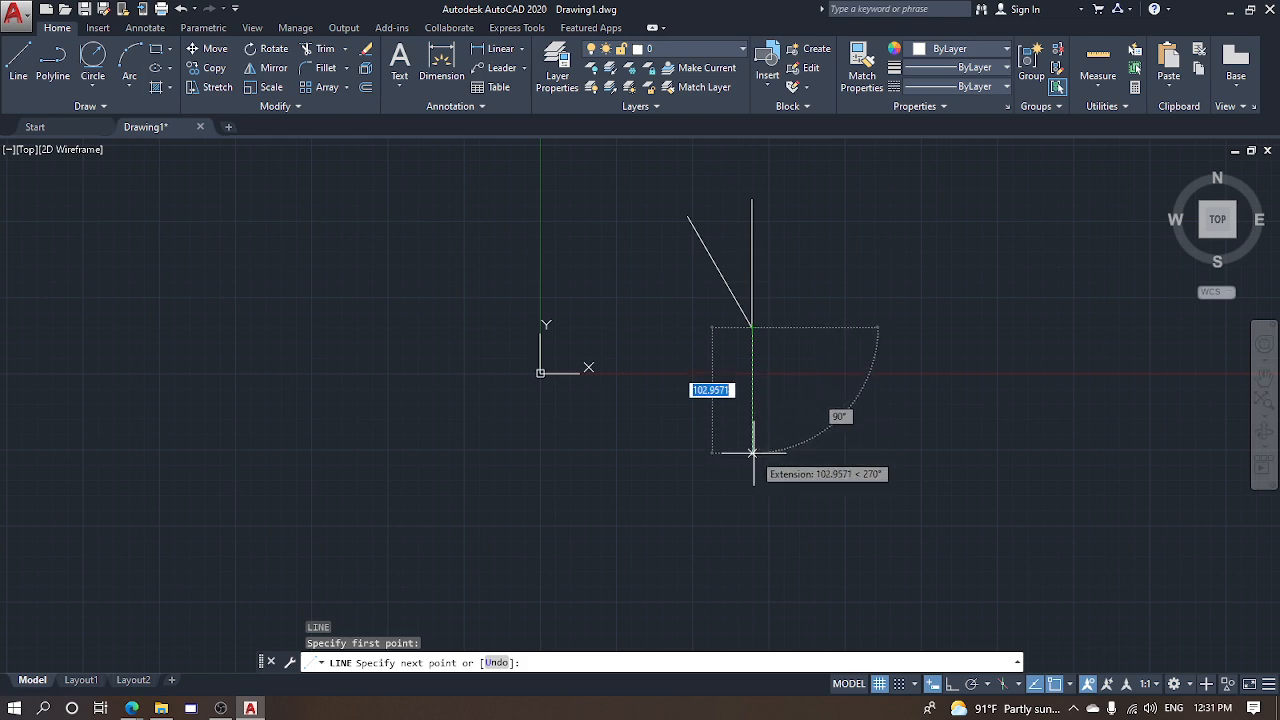
{"action": "left_click", "coordinate": [752, 429]}
{"action": "scroll", "coordinate": [764, 333], "scroll_direction": "up", "scroll_amount": 2}
{"action": "key", "text": "Escape"}
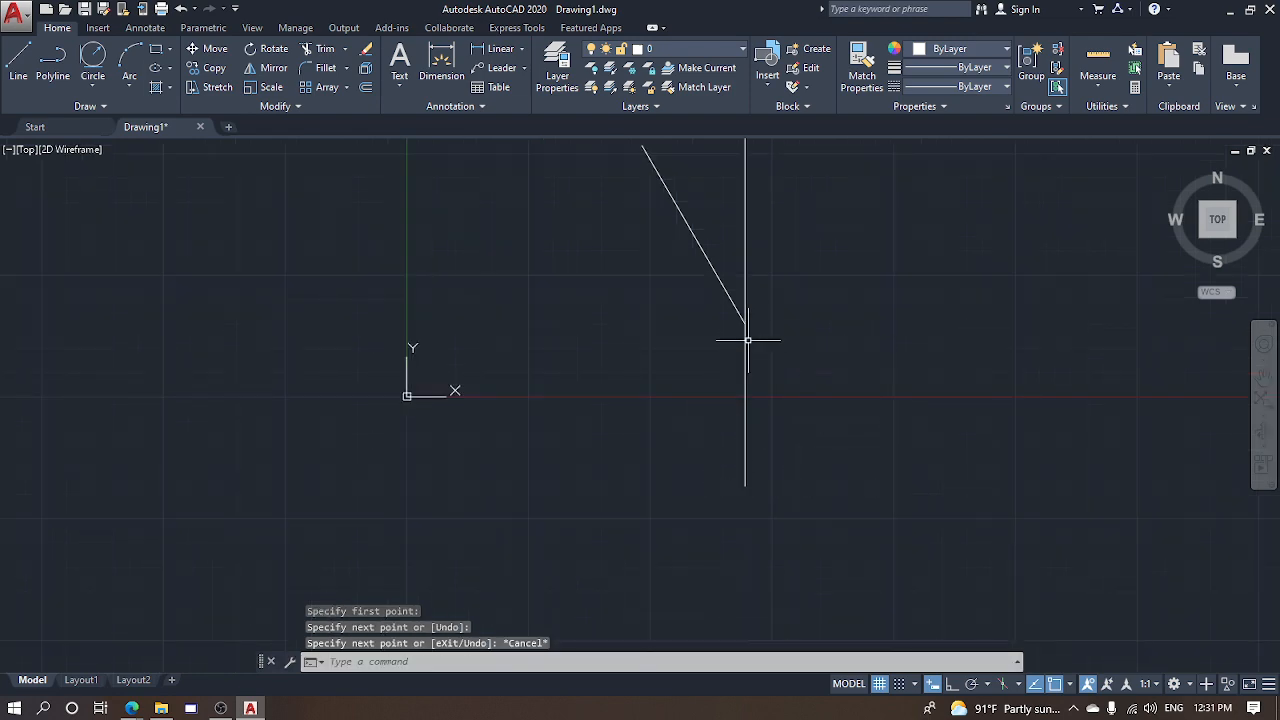
{"action": "left_click", "coordinate": [747, 336]}
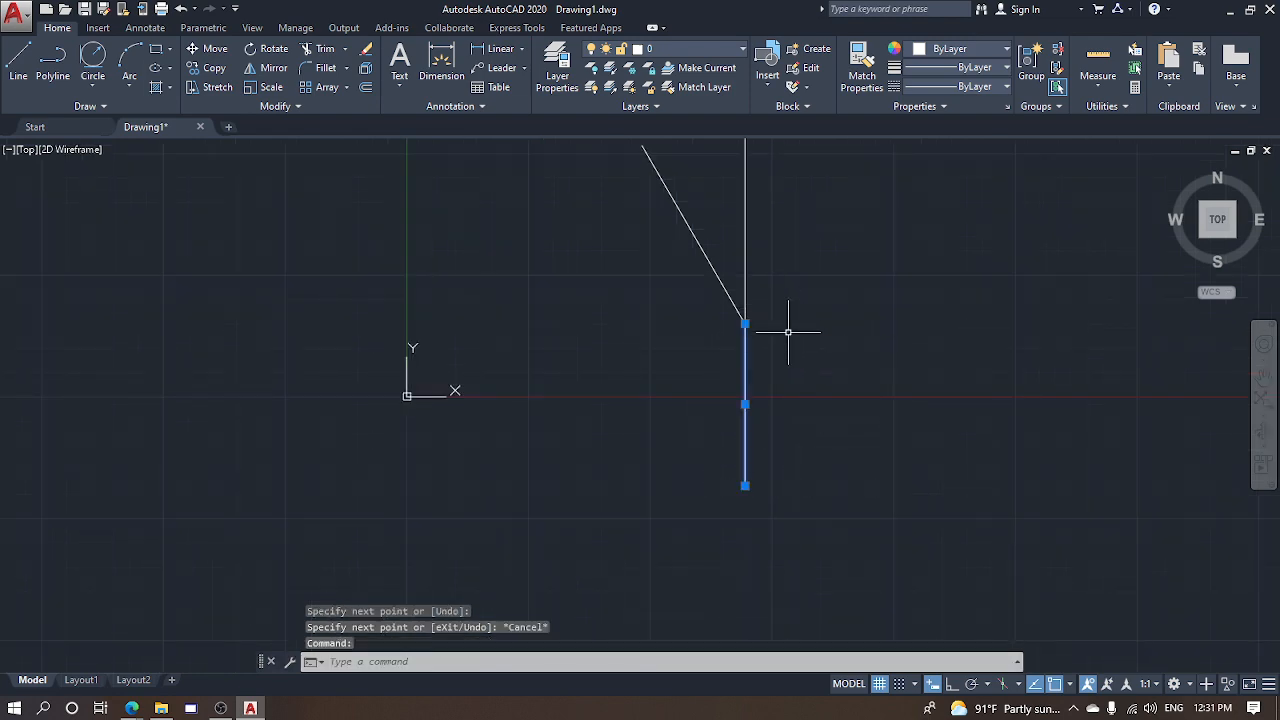
{"action": "type", "text": "r"}
{"action": "key", "text": "Escape"}
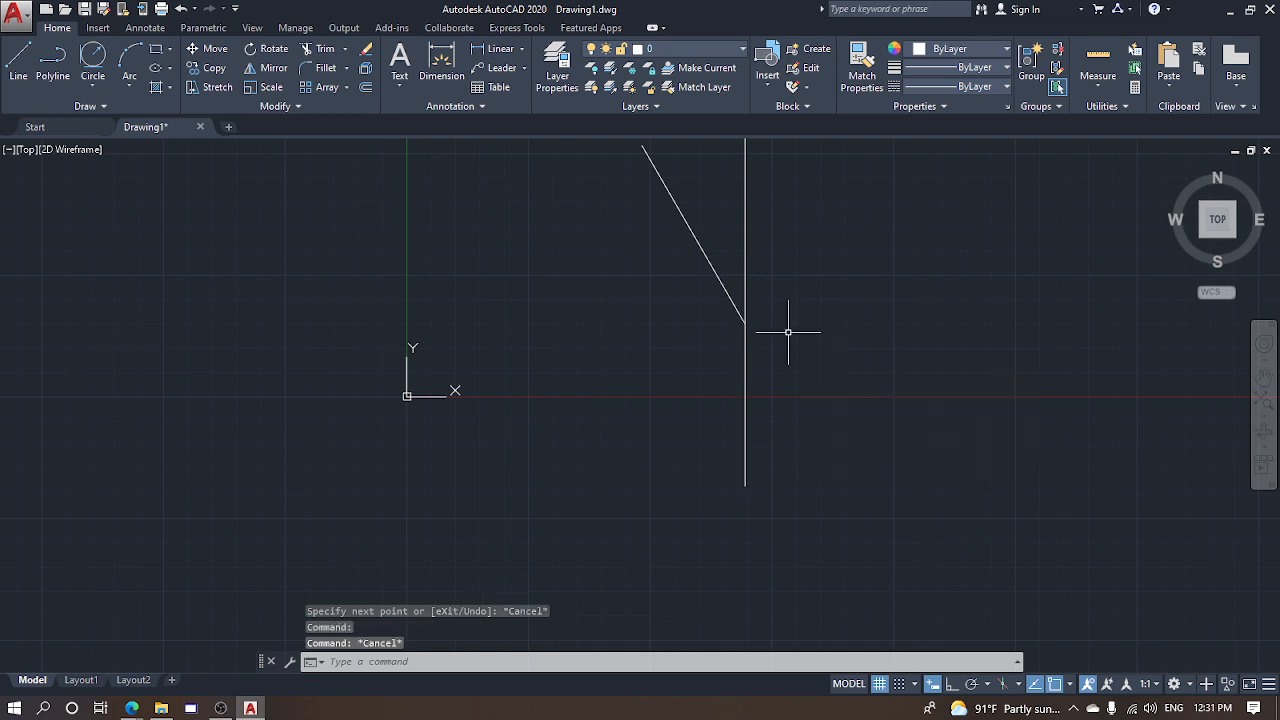
- Draw a line at a 210-degree angle from the common vertex, extending down and to the left
{"action": "type", "text": "l"}
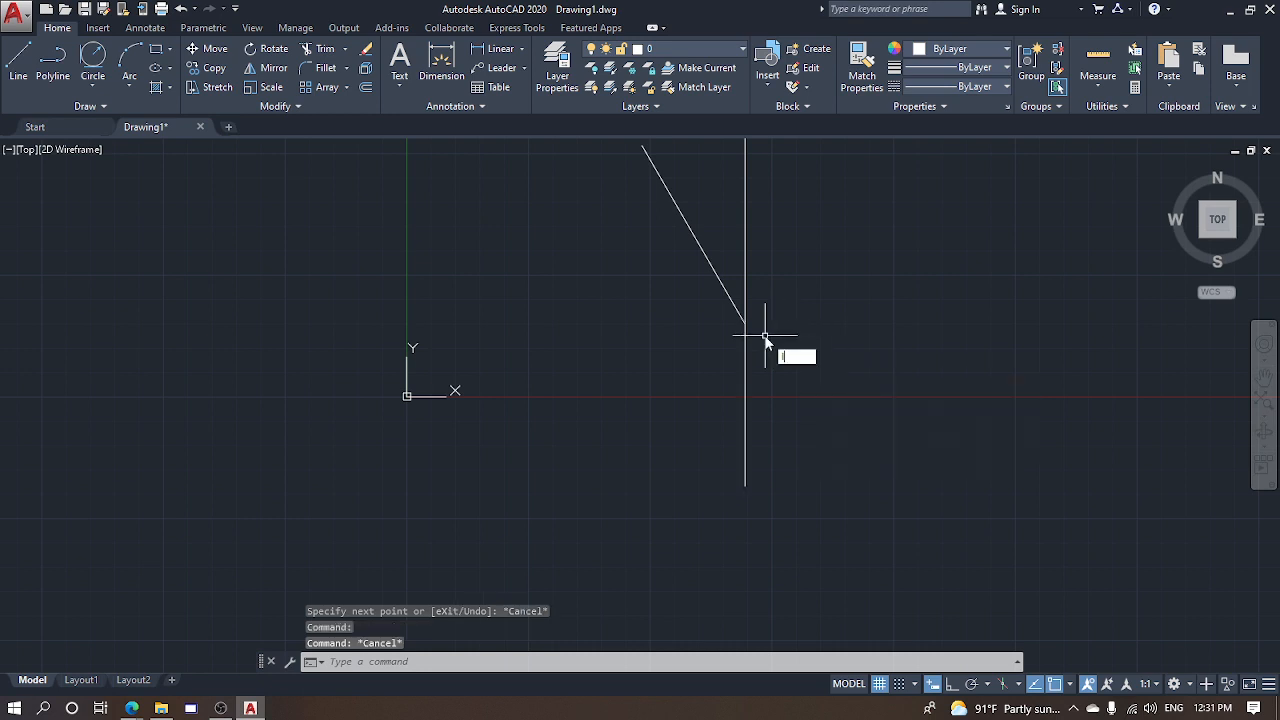
{"action": "key", "text": "Return"}
{"action": "left_click", "coordinate": [745, 323]}
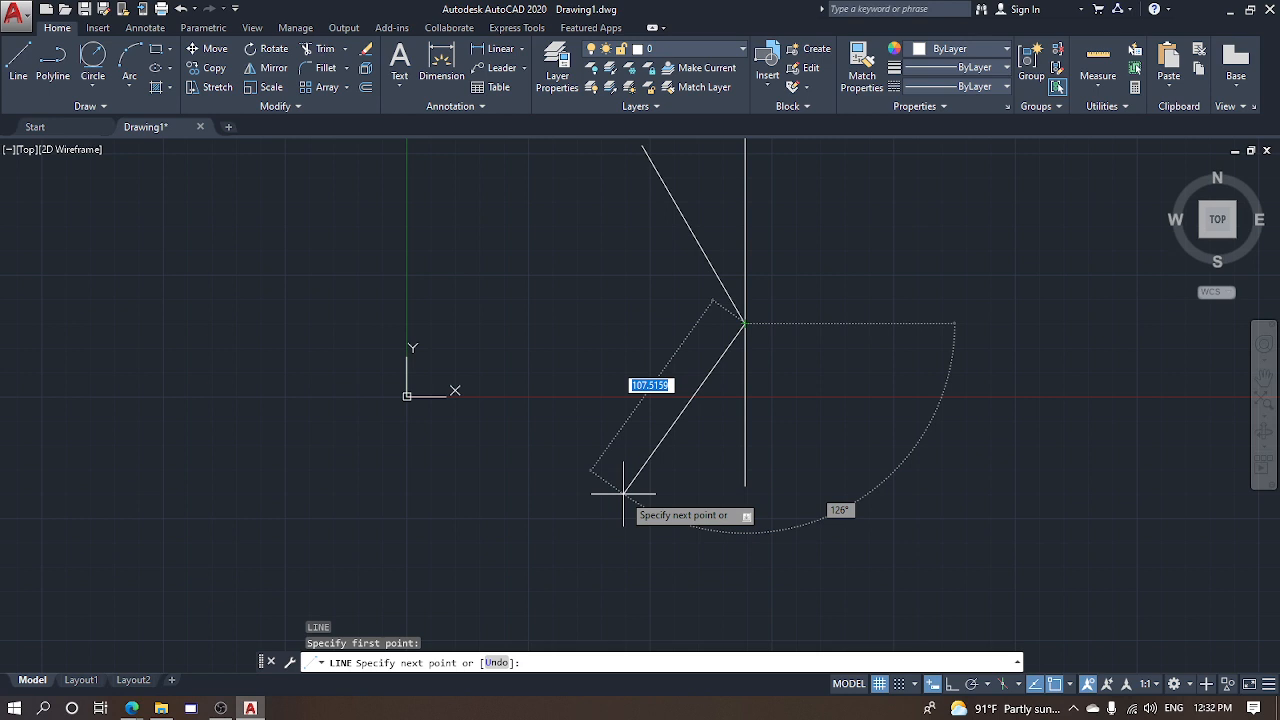
{"action": "type", "text": "<"}
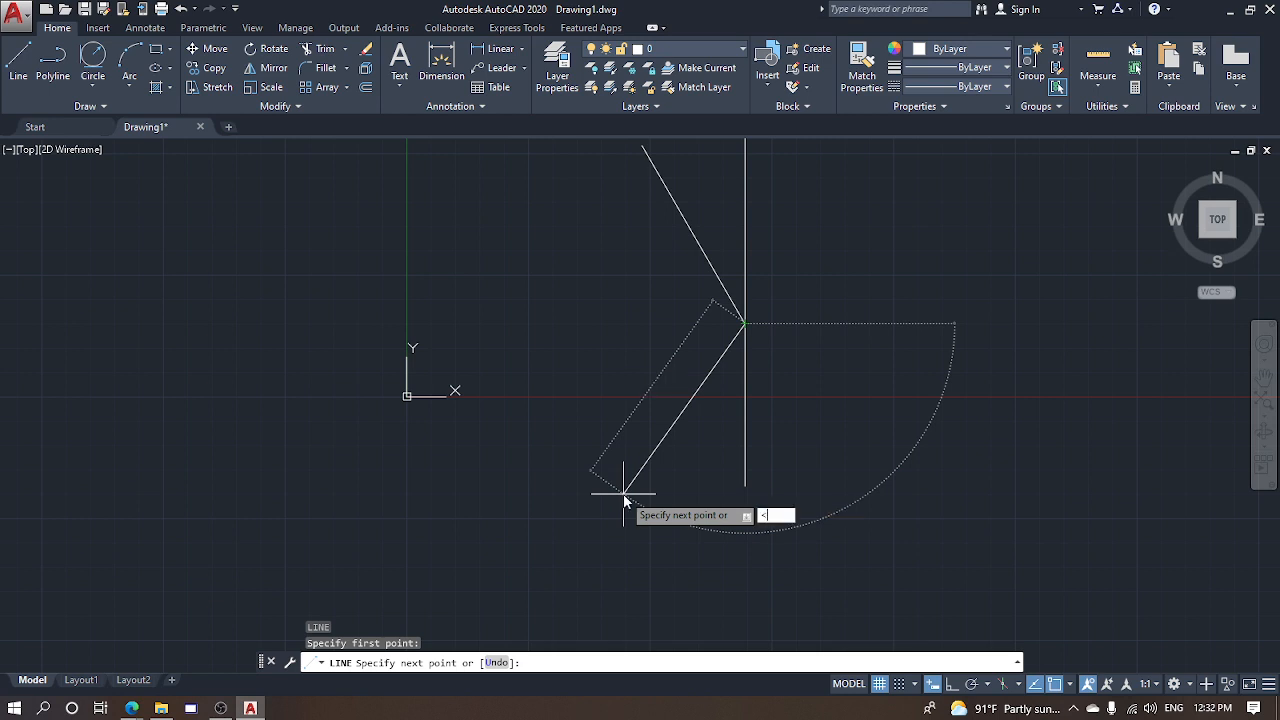
{"action": "type", "text": "210"}
{"action": "key", "text": "Return"}
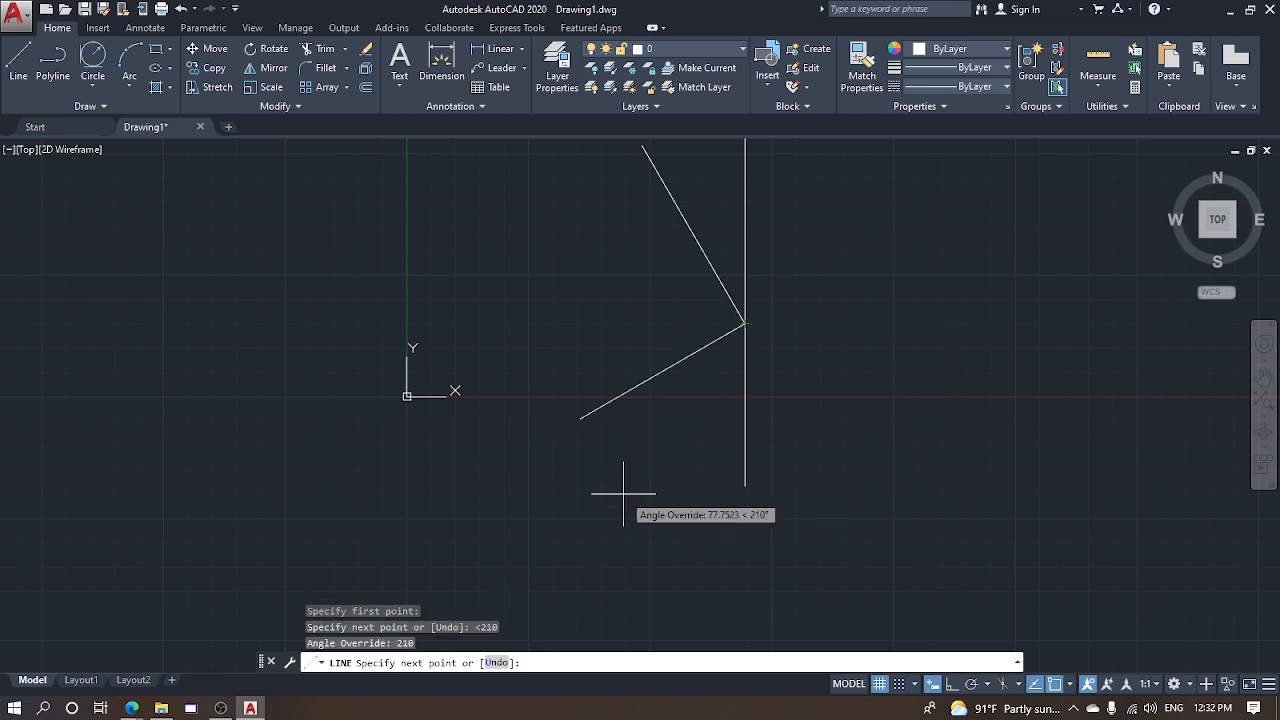
{"action": "left_click", "coordinate": [528, 504]}
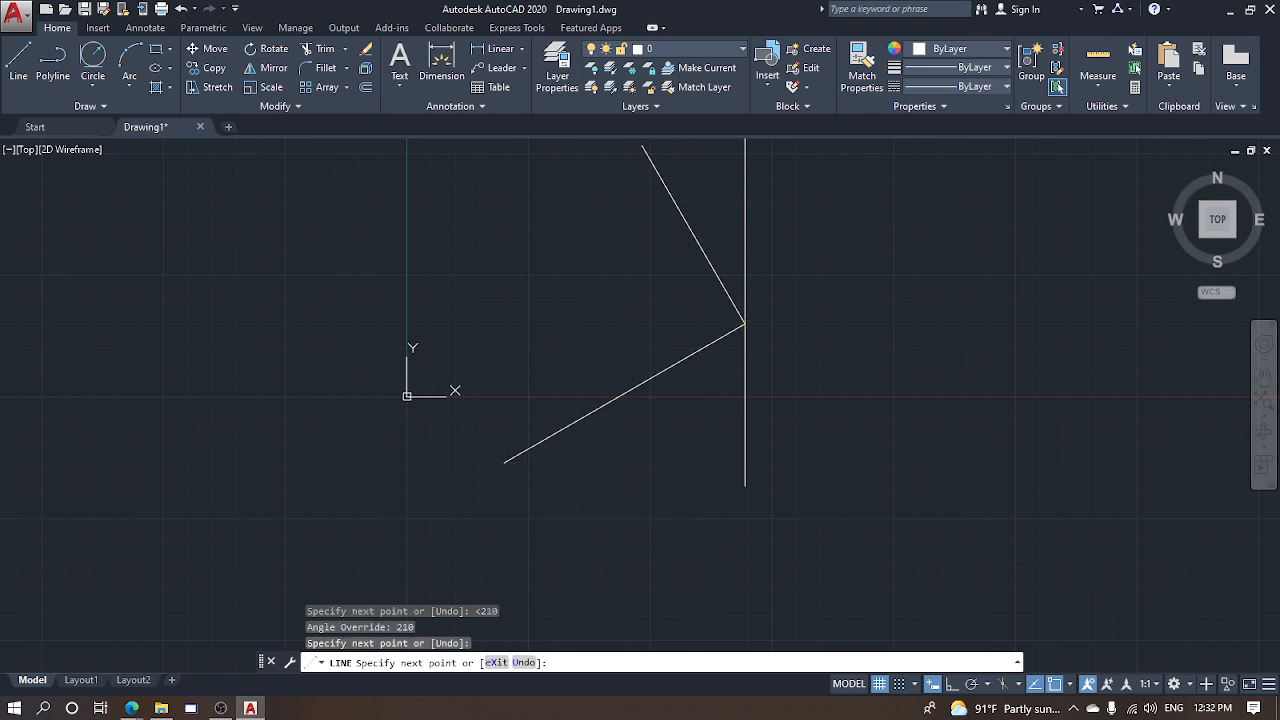
{"action": "key", "text": "Escape"}
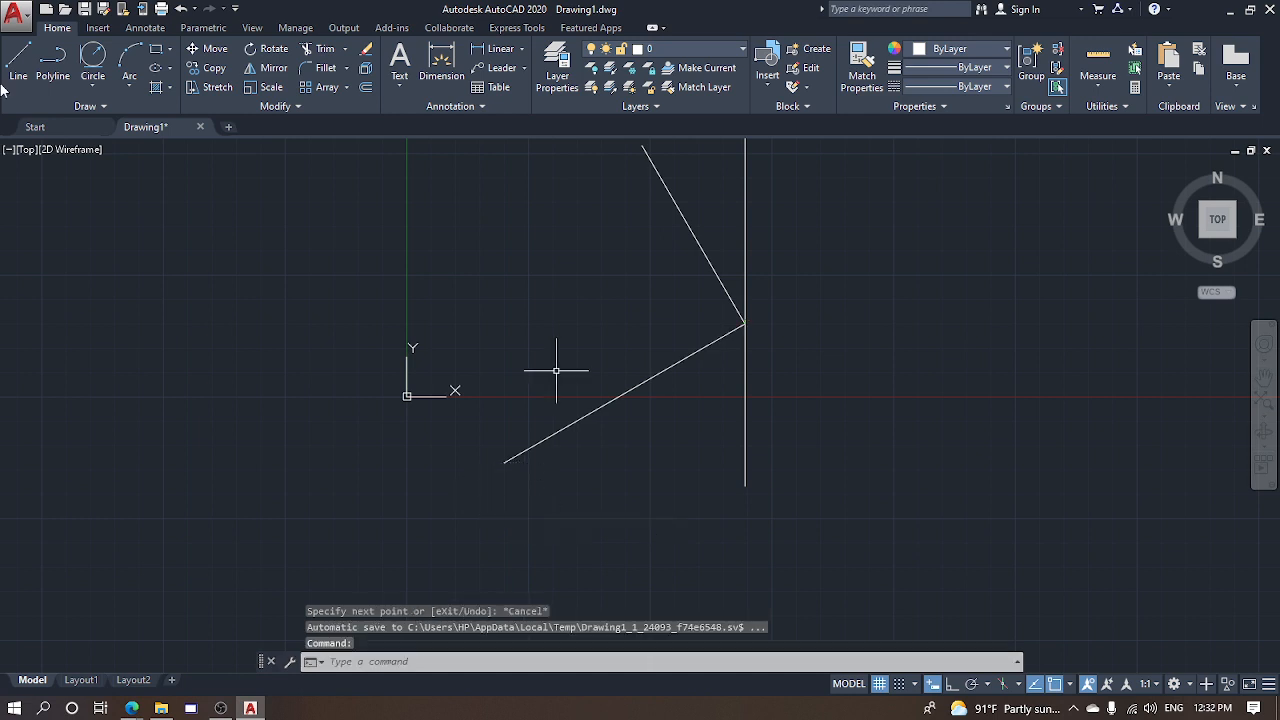
- Add an angular dimension between the 210-degree line and the lower vertical line
{"action": "left_click", "coordinate": [521, 48]}
{"action": "left_click", "coordinate": [530, 140]}
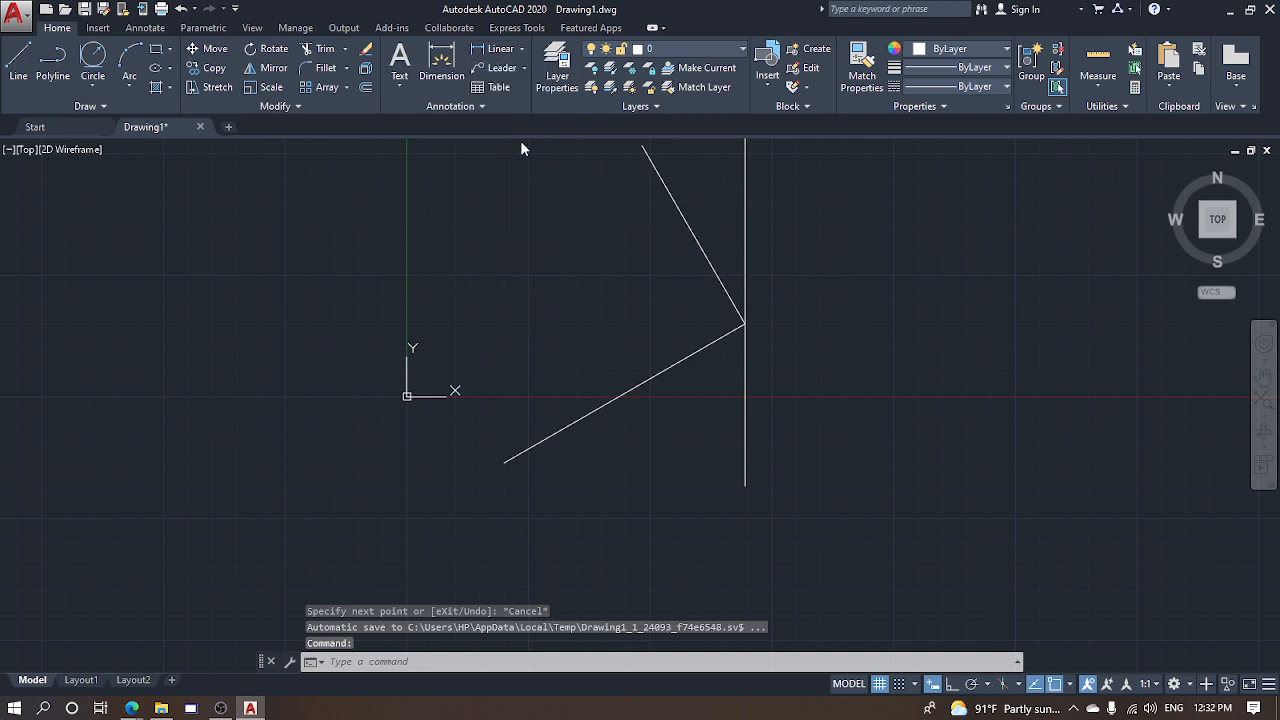
{"action": "left_click", "coordinate": [688, 356]}
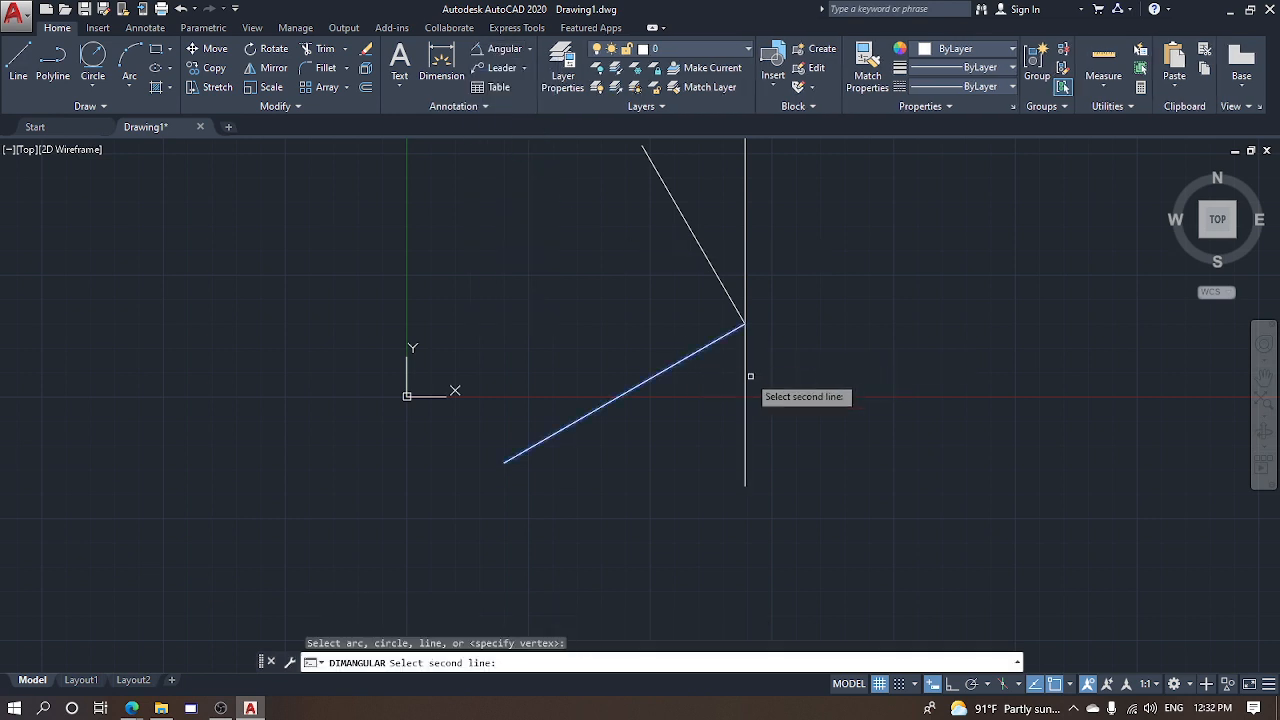
{"action": "left_click", "coordinate": [741, 374]}
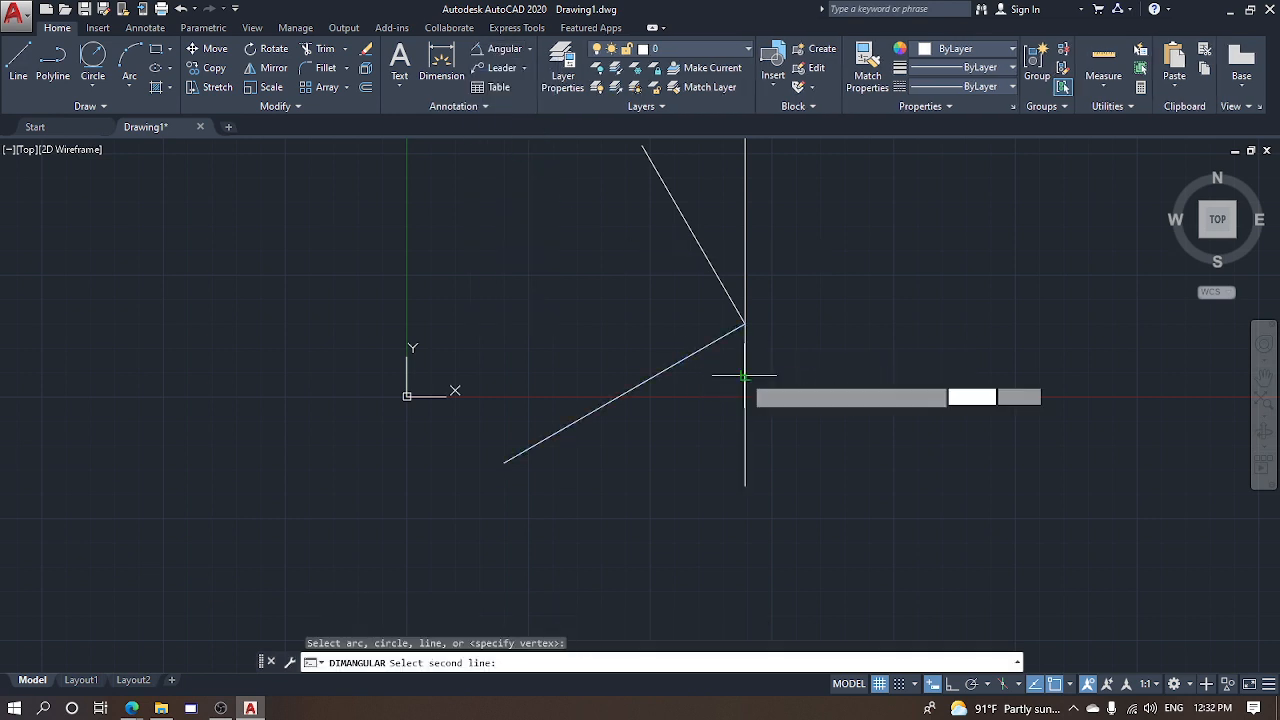
{"action": "left_click", "coordinate": [665, 446]}
{"action": "scroll", "coordinate": [666, 447], "scroll_direction": "up", "scroll_amount": 4}
{"action": "scroll", "coordinate": [668, 451], "scroll_direction": "up", "scroll_amount": 3}
{"action": "scroll", "coordinate": [700, 457], "scroll_direction": "down", "scroll_amount": 6}
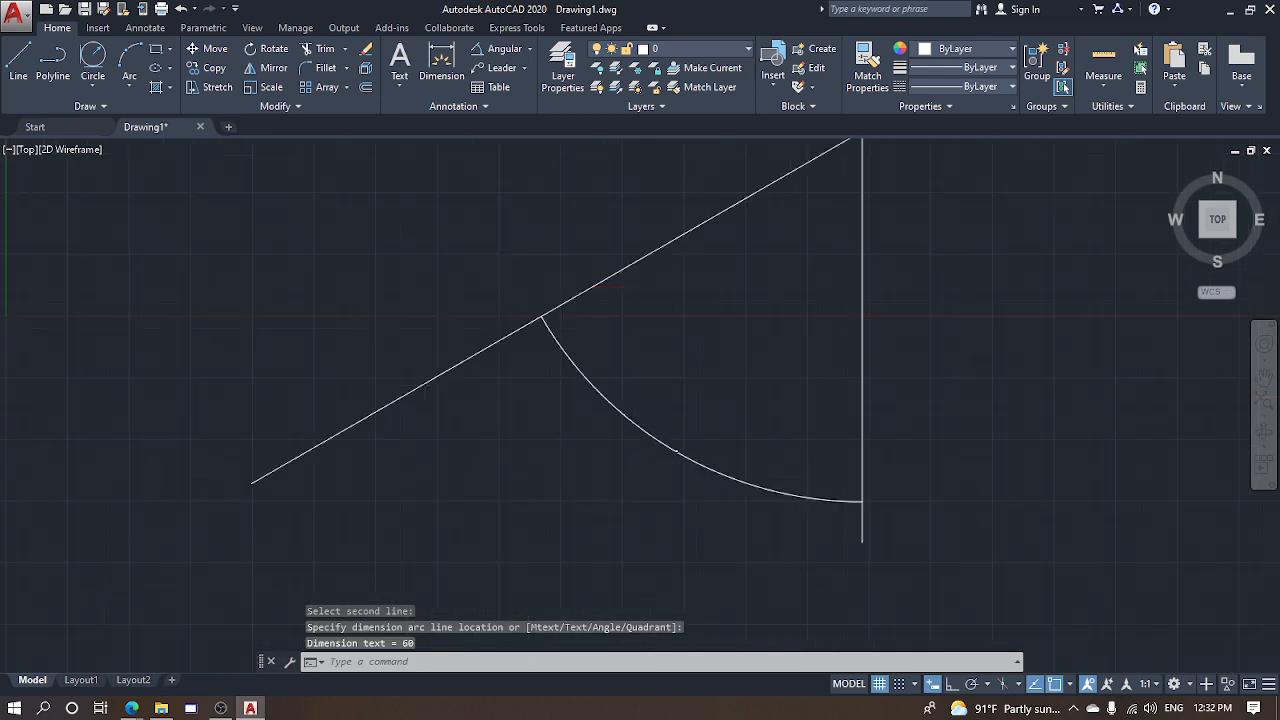
{"action": "key", "text": "Escape"}
- Erase the angular dimension between the 210-degree line and the lower vertical line
{"action": "left_click", "coordinate": [710, 486]}
{"action": "left_click", "coordinate": [670, 422]}
{"action": "type", "text": "E"}
{"action": "key", "text": "Return"}
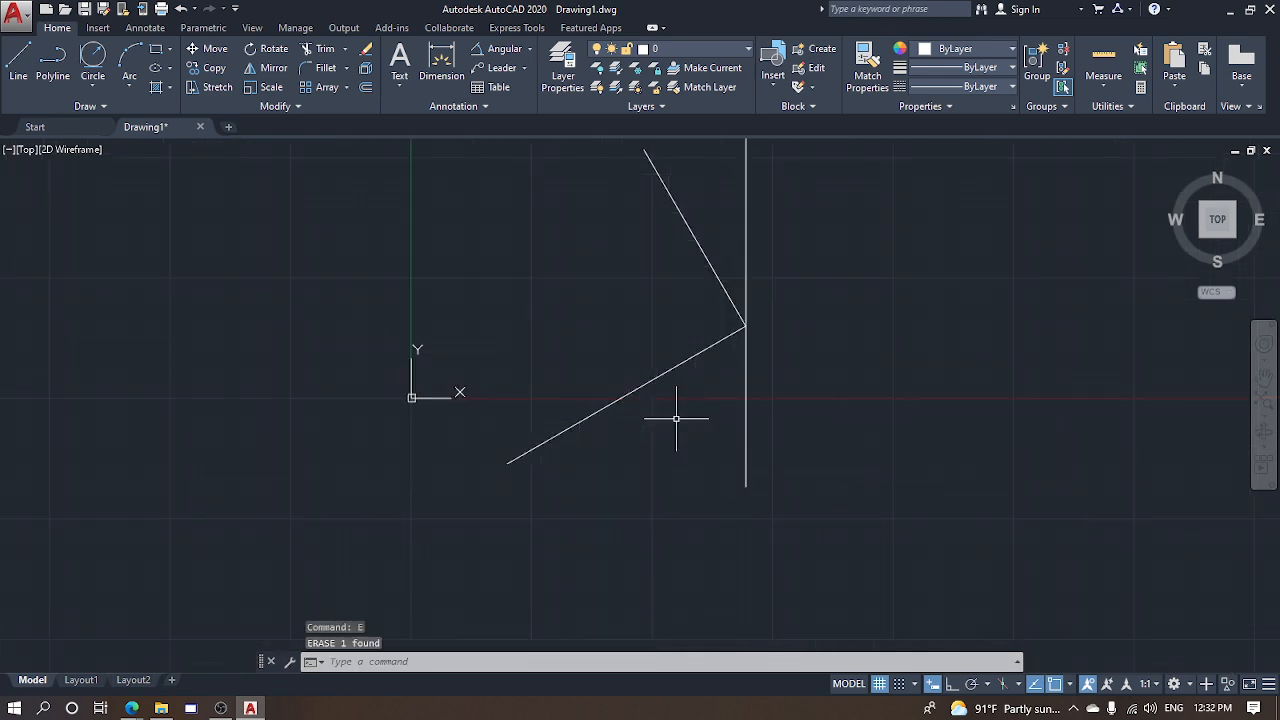
- Draw a circle of radius 60 centred on the common vertex of the lines
{"action": "middle_click_drag", "start_coordinate": [773, 356], "coordinate": [767, 467]}
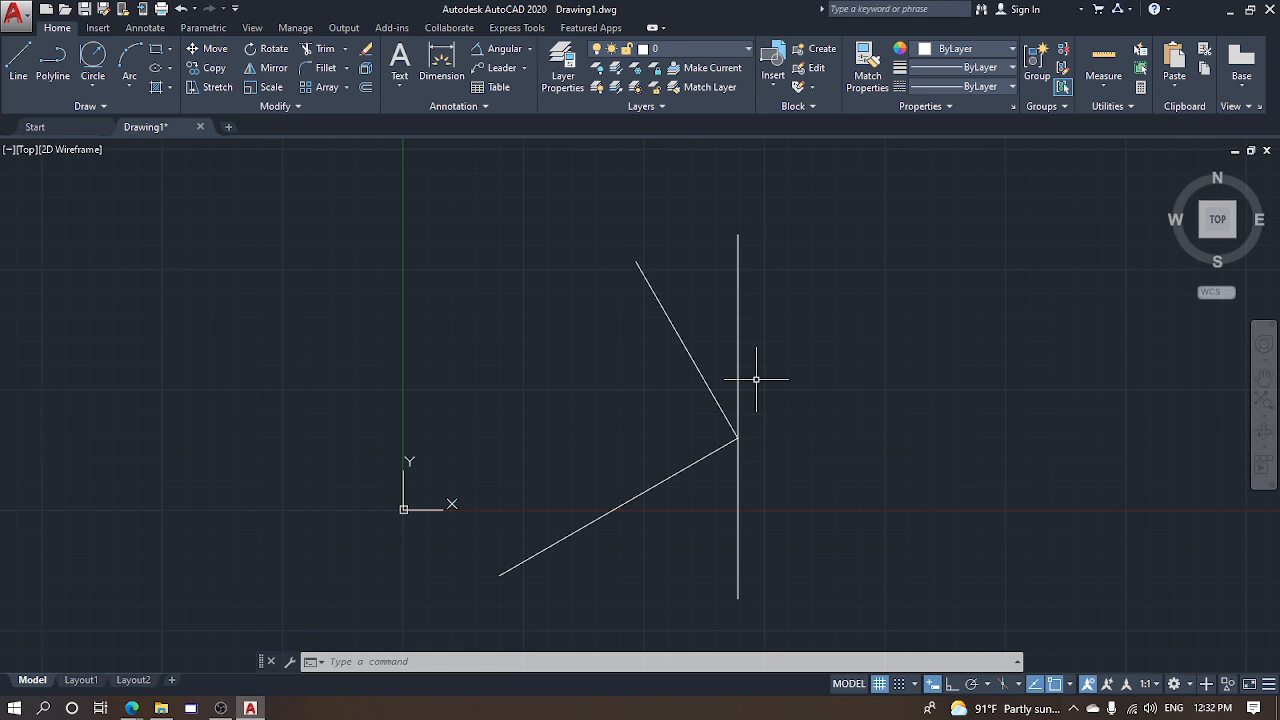
{"action": "type", "text": "c"}
{"action": "key", "text": "Return"}
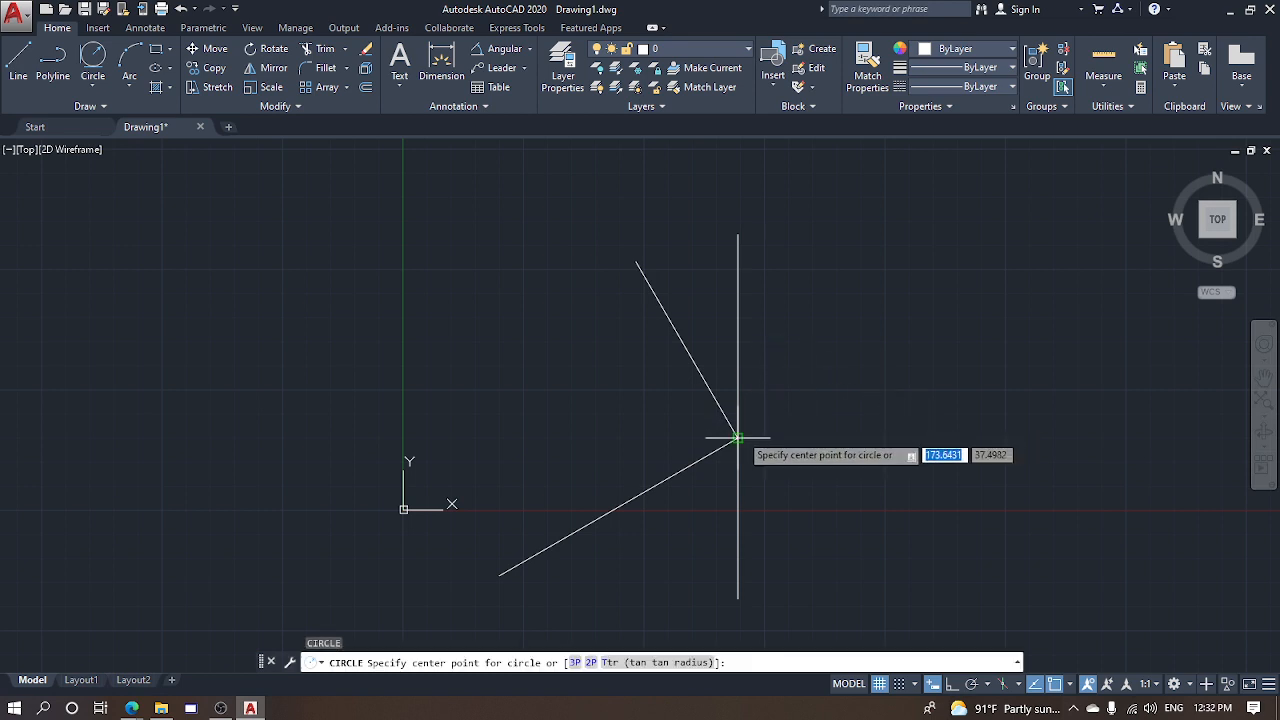
{"action": "left_click", "coordinate": [738, 437]}
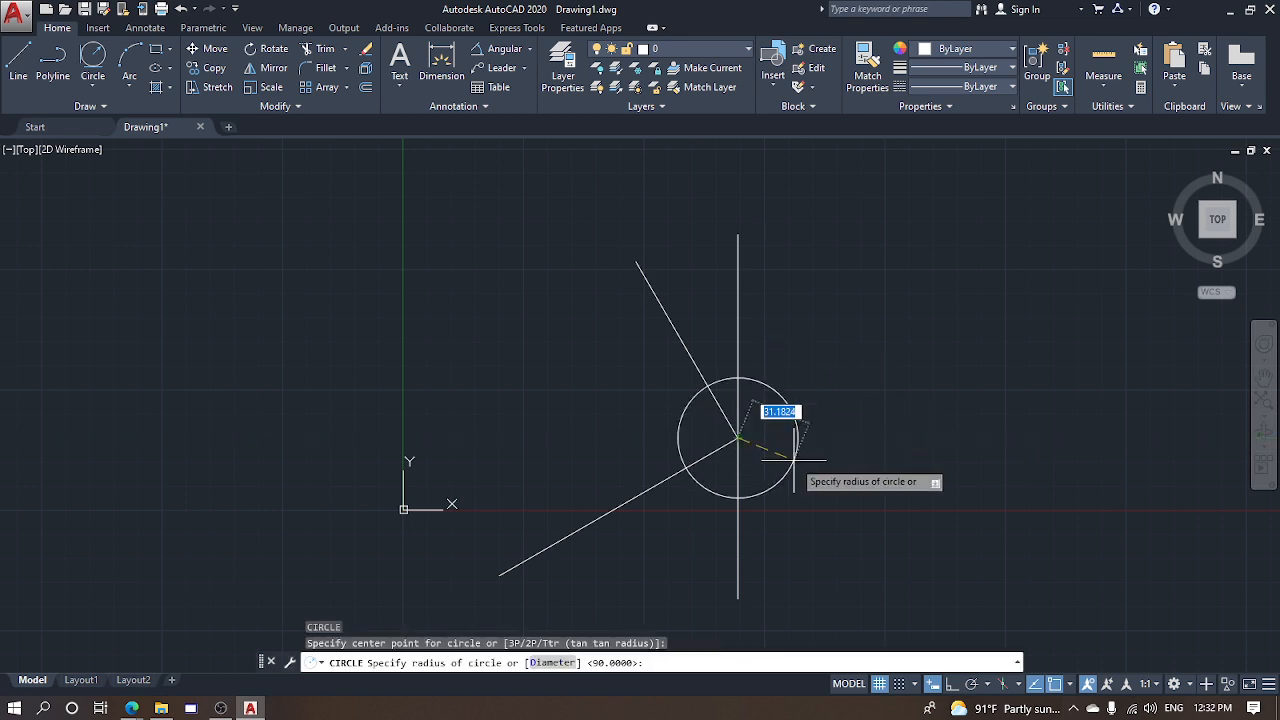
{"action": "type", "text": "60"}
{"action": "key", "text": "Return"}
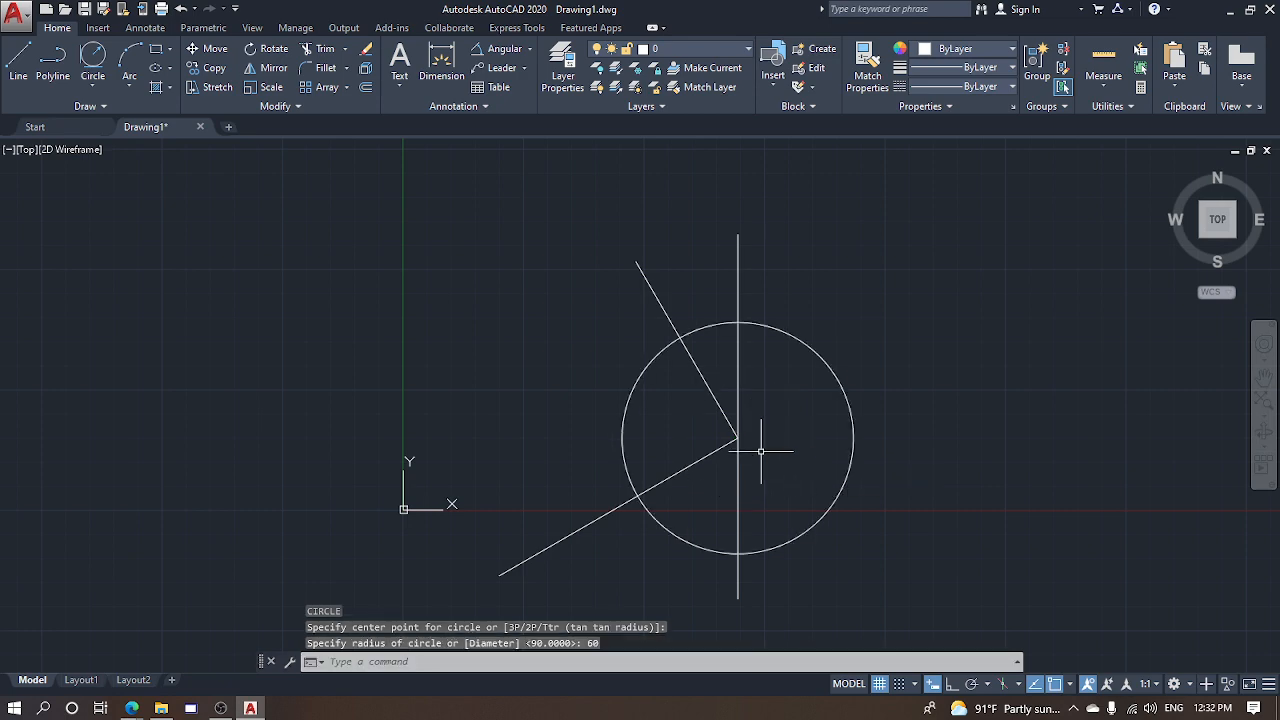
- Draw a concentric circle of radius 40 at the same vertex
{"action": "scroll", "coordinate": [749, 434], "scroll_direction": "up", "scroll_amount": 2}
{"action": "key", "text": "Return"}
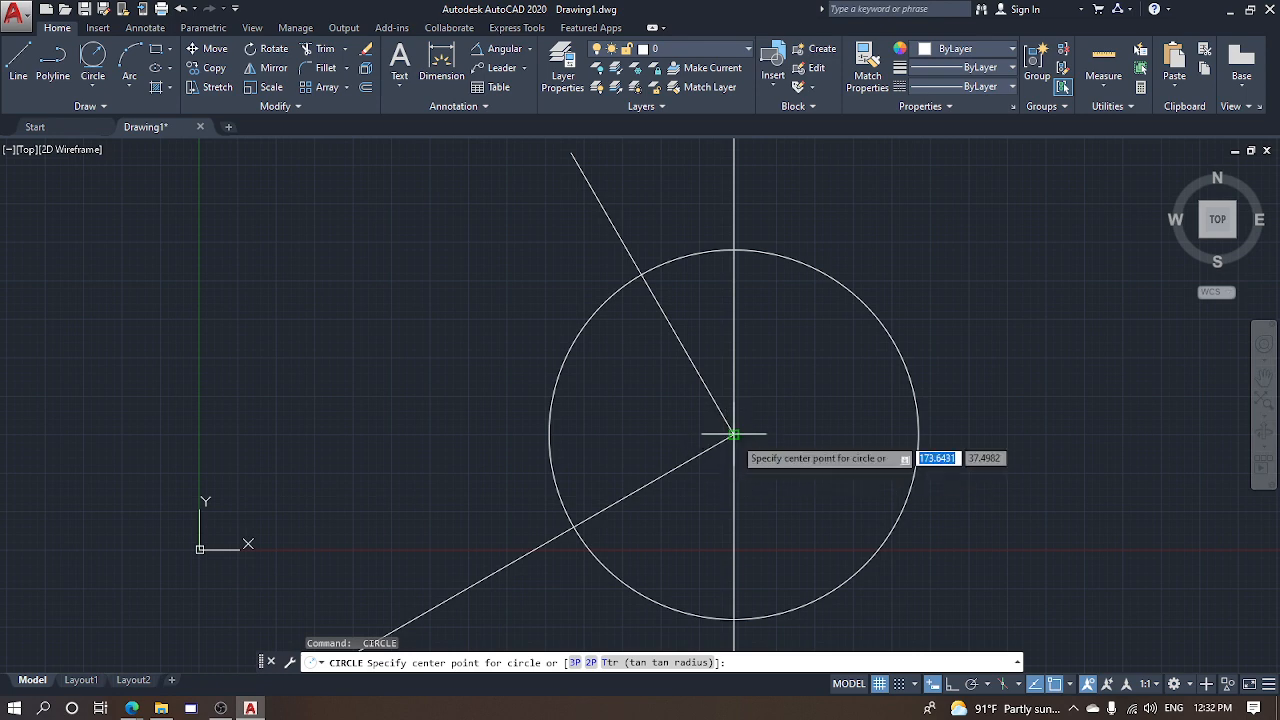
{"action": "left_click", "coordinate": [735, 434]}
{"action": "type", "text": "40"}
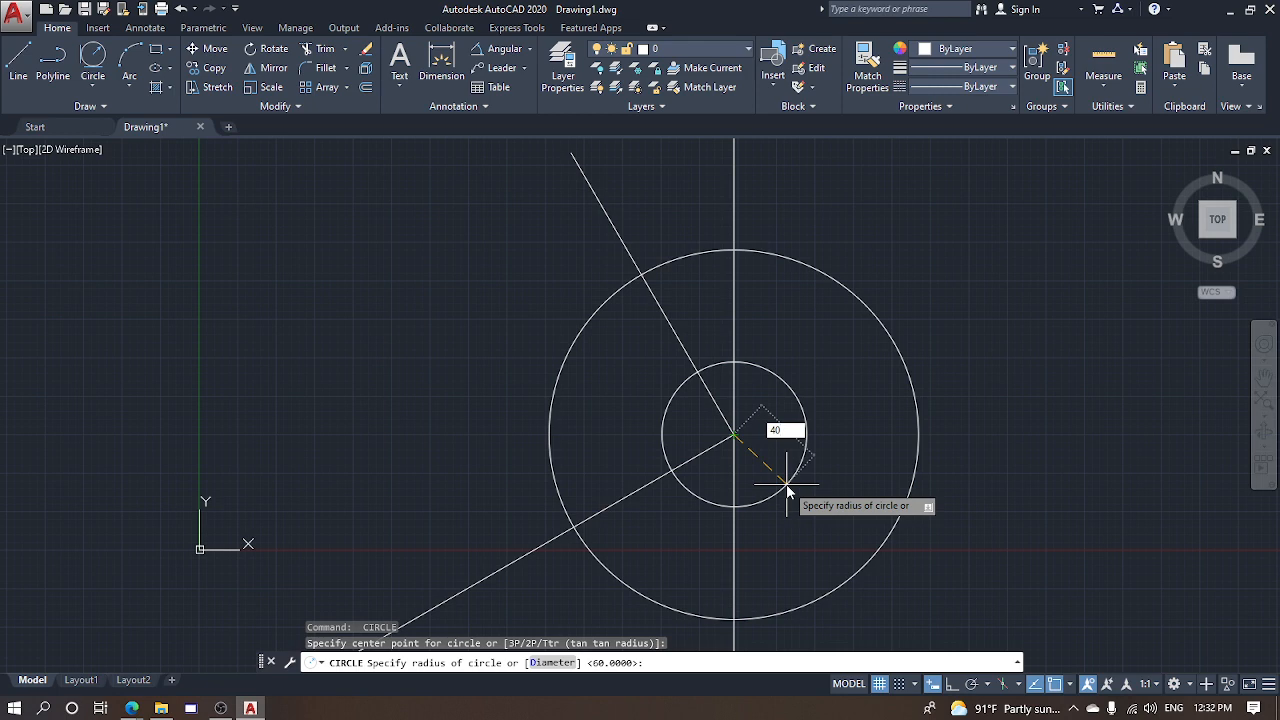
{"action": "key", "text": "Return"}
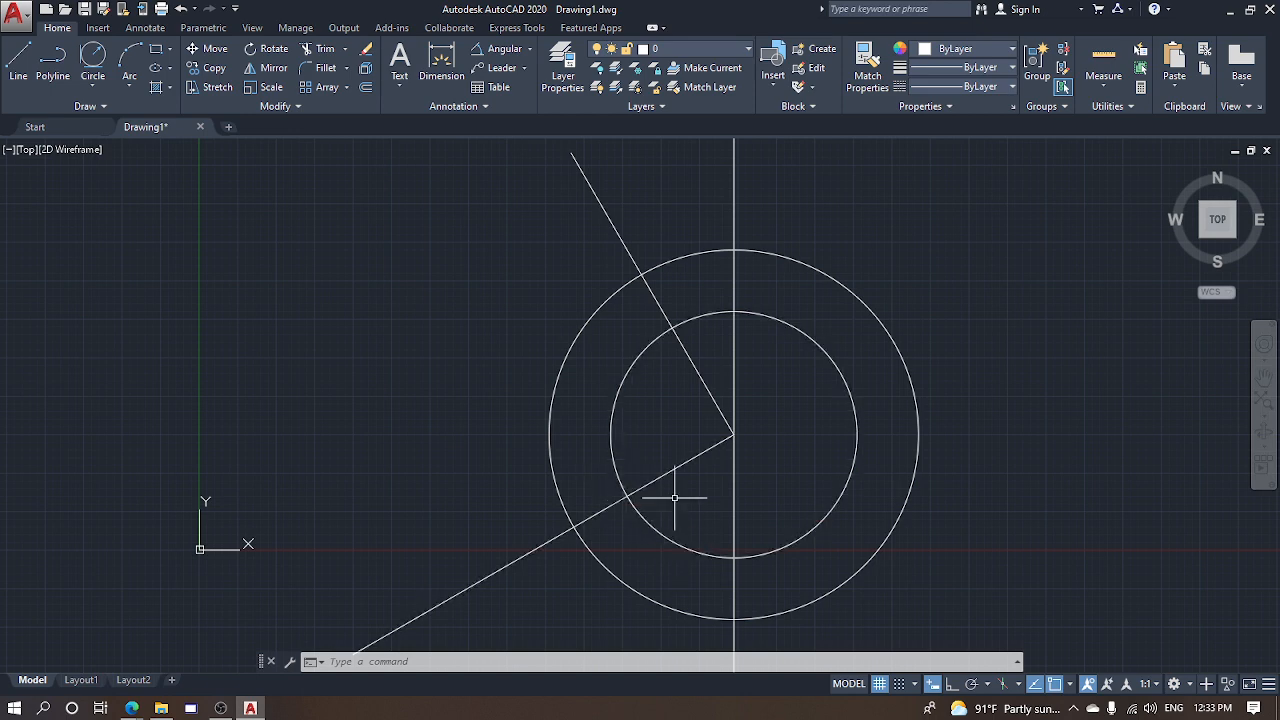
- Trim the radius 40 circle between the vertical line and each slanted line, keeping the left arc between the slanted lines
{"action": "type", "text": "tr"}
{"action": "key", "text": "Return"}
{"action": "key", "text": "Return"}
{"action": "left_click", "coordinate": [694, 551]}
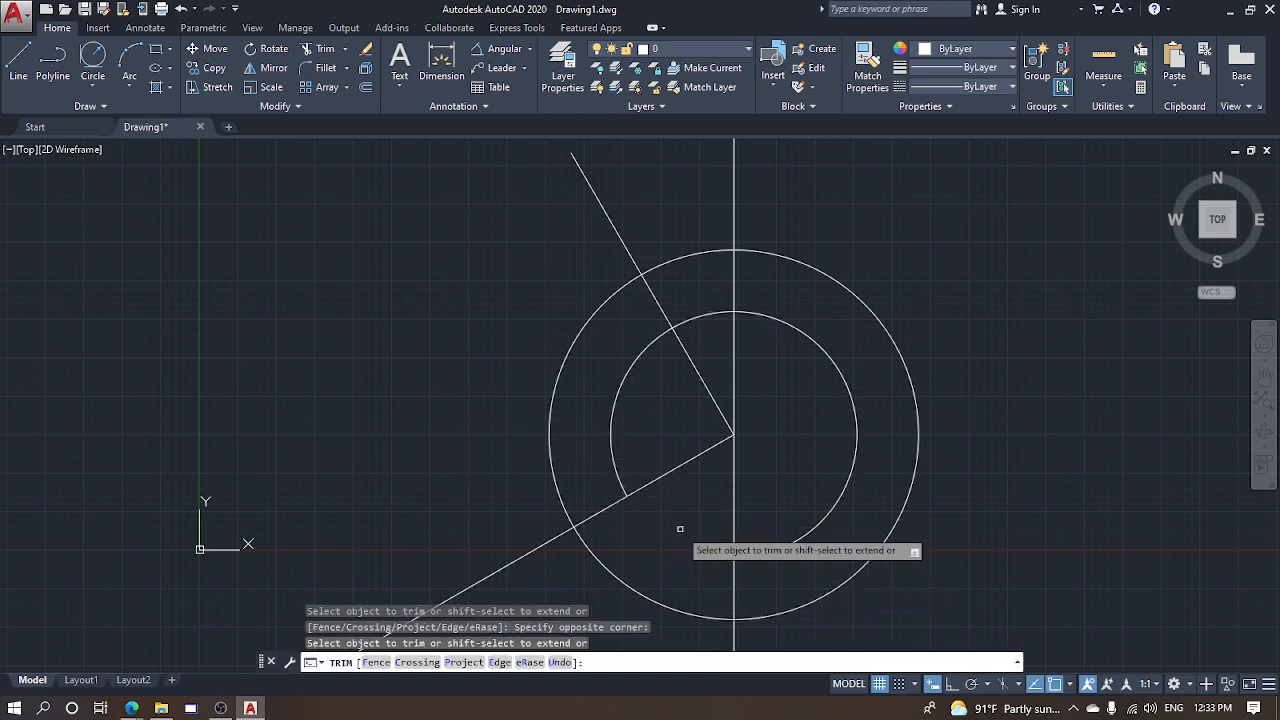
{"action": "left_click", "coordinate": [675, 326]}
{"action": "key", "text": "Escape"}
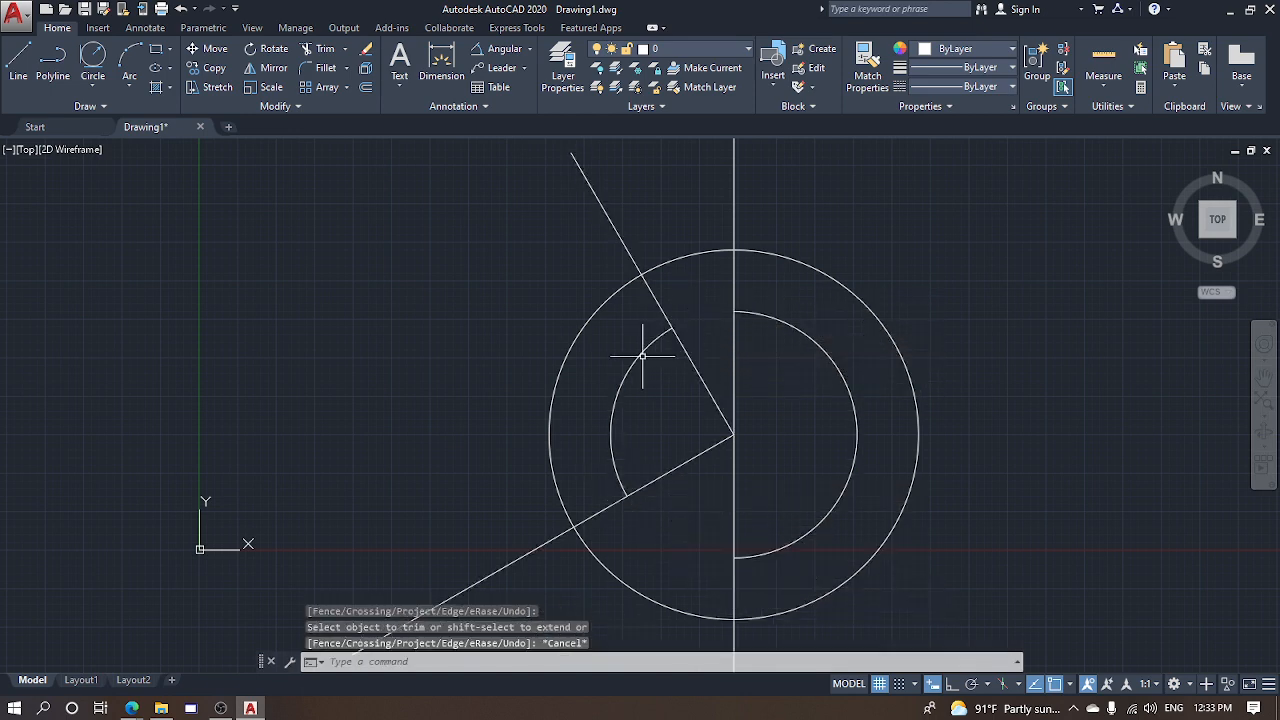
- Offset the left radius 40 arc by 7.5 both inward and outward
{"action": "left_click", "coordinate": [643, 357]}
{"action": "type", "text": "o"}
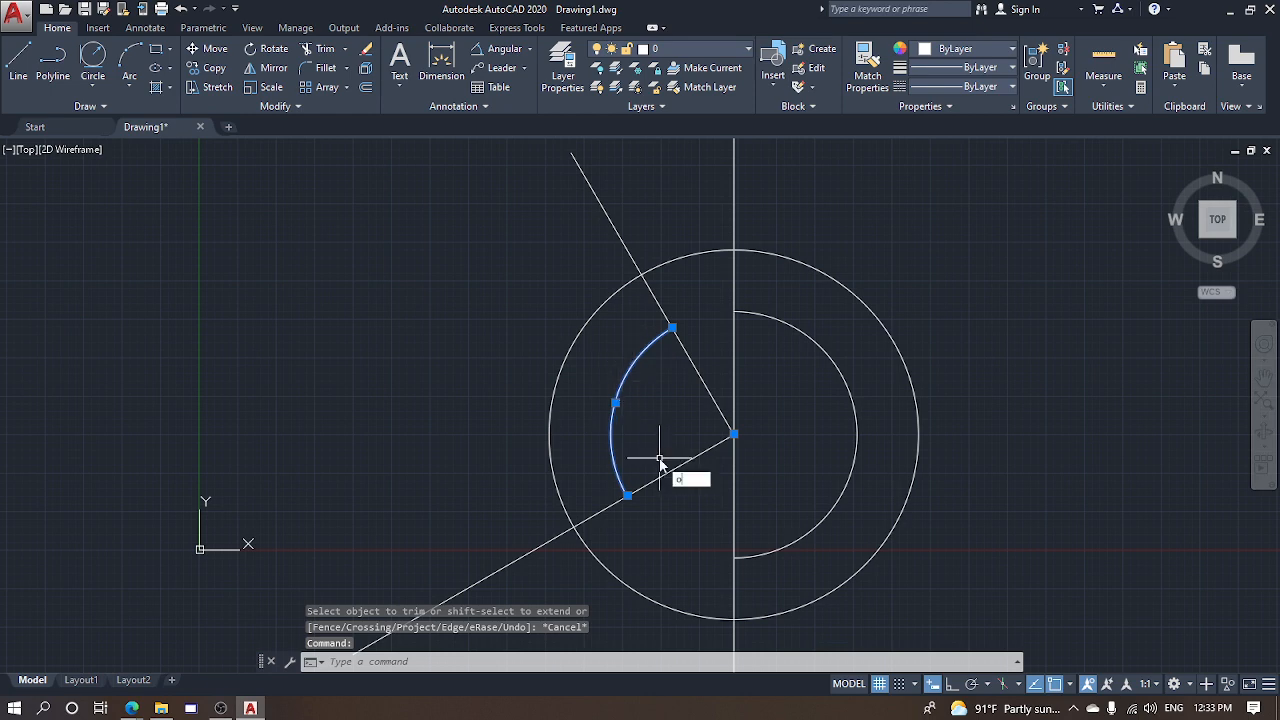
{"action": "key", "text": "Return"}
{"action": "left_click", "coordinate": [613, 409]}
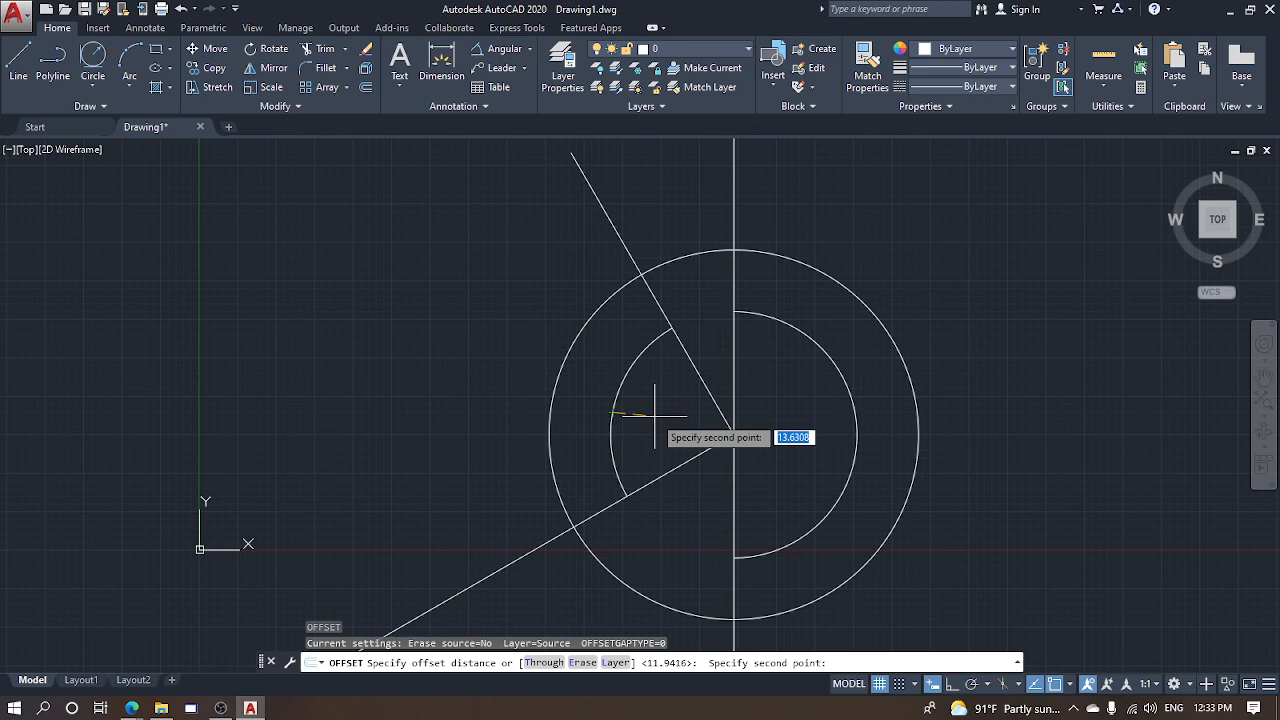
{"action": "type", "text": "7.5"}
{"action": "key", "text": "Return"}
{"action": "left_click", "coordinate": [654, 414]}
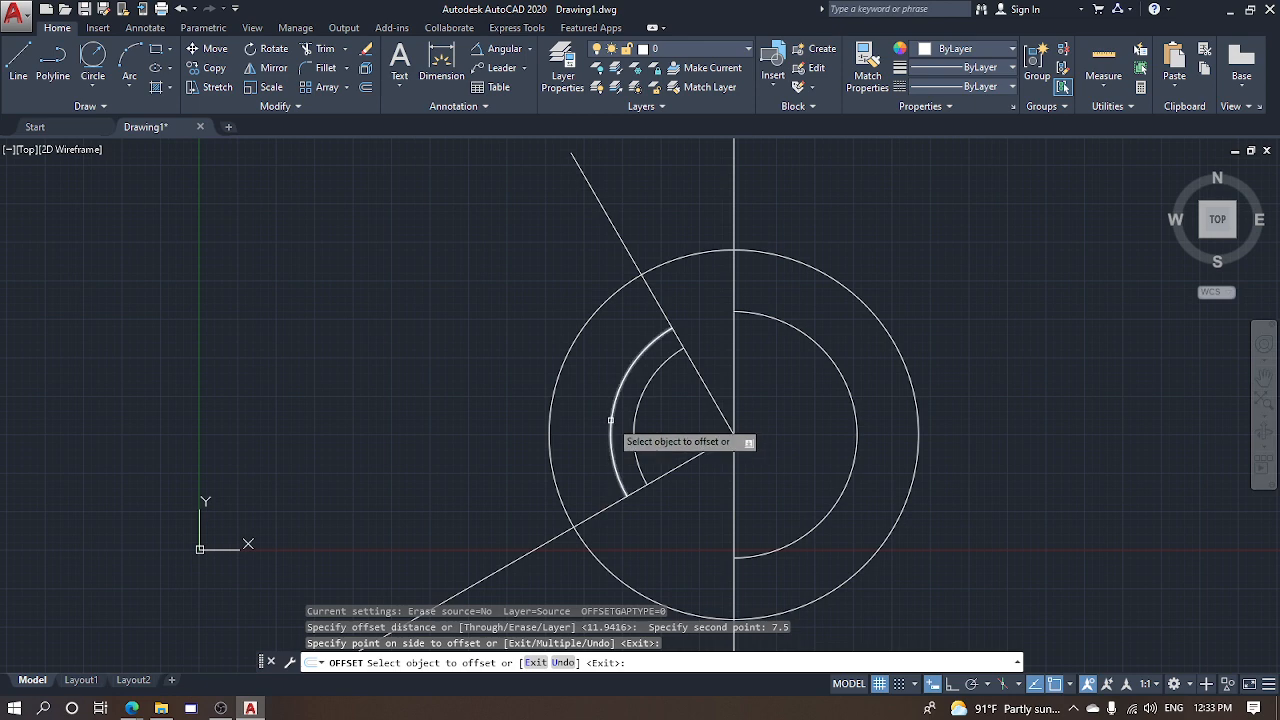
{"action": "left_click", "coordinate": [610, 420]}
{"action": "left_click", "coordinate": [575, 370]}
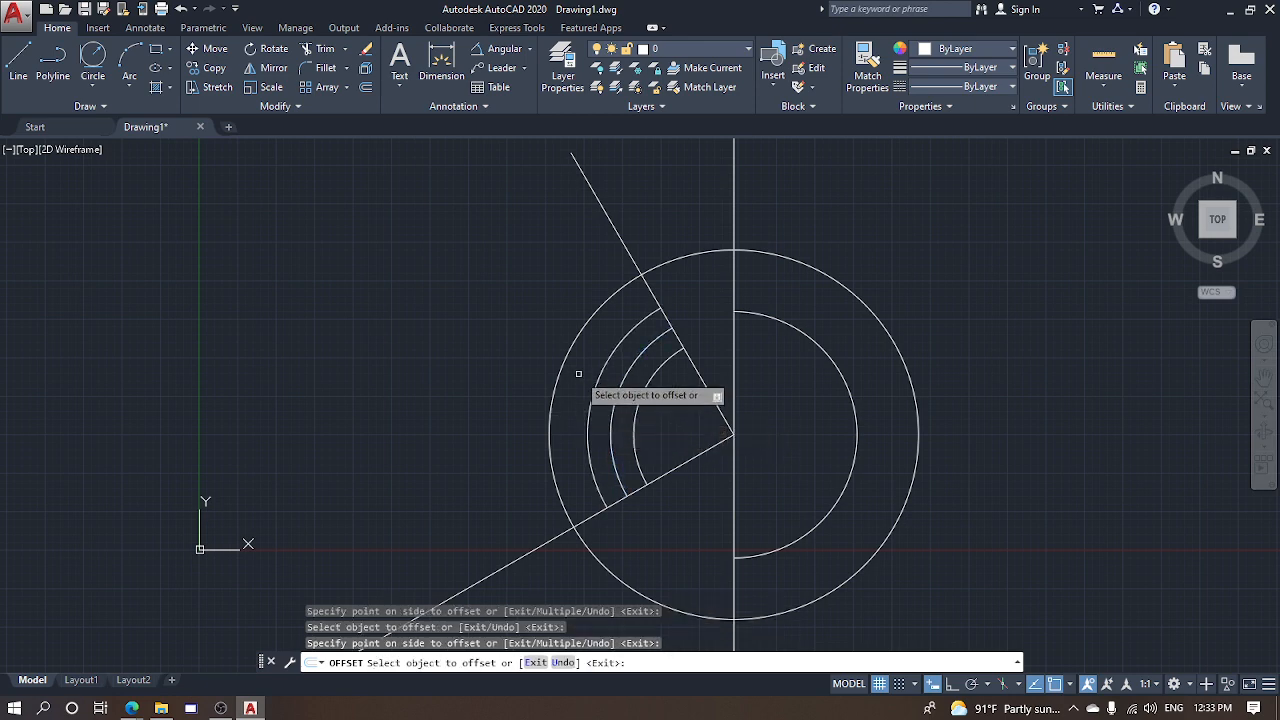
{"action": "key", "text": "Escape"}
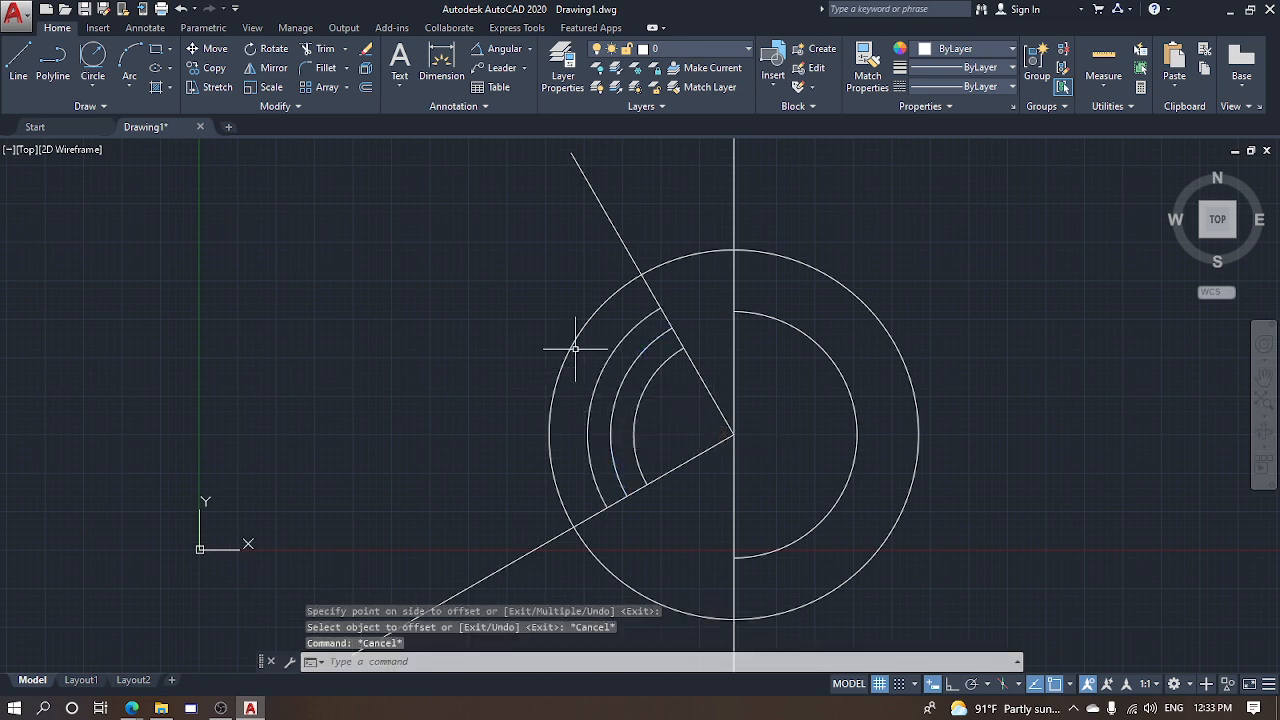
- Draw a circle of radius 7.5 at each end of the slot's centre arc, reaching the inner offset arc
{"action": "type", "text": "c"}
{"action": "key", "text": "Return"}
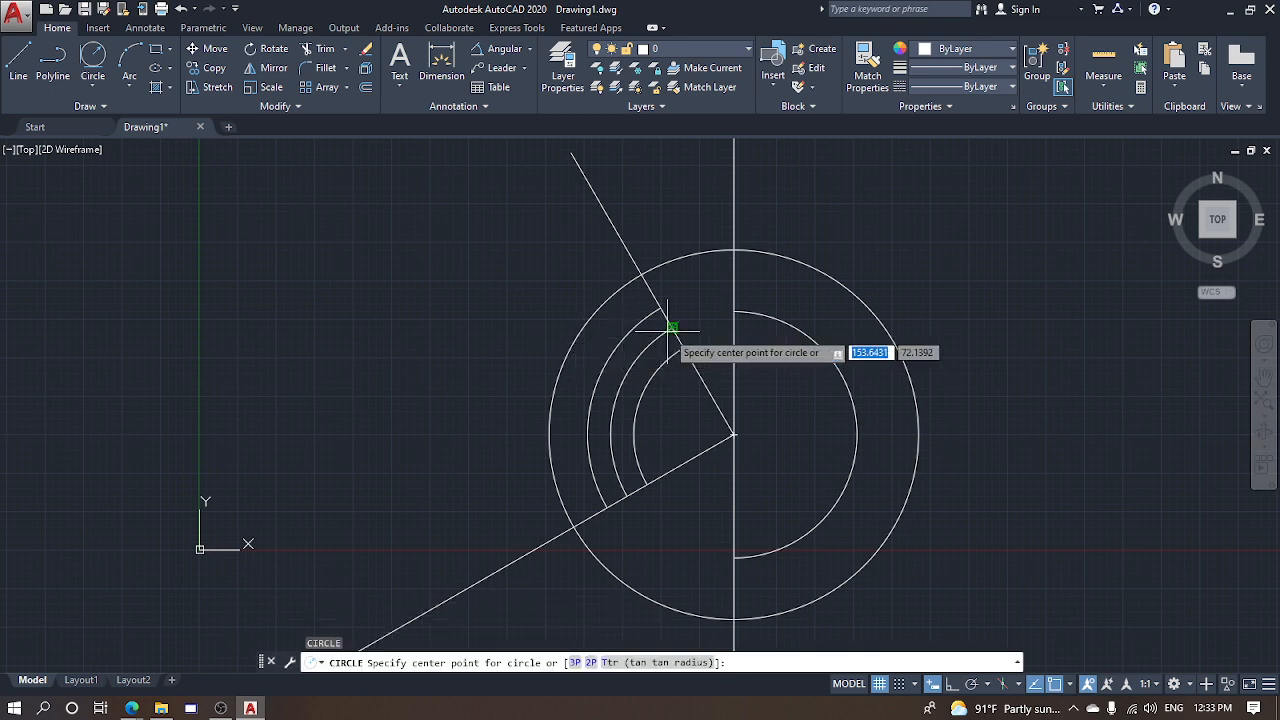
{"action": "left_click", "coordinate": [672, 327]}
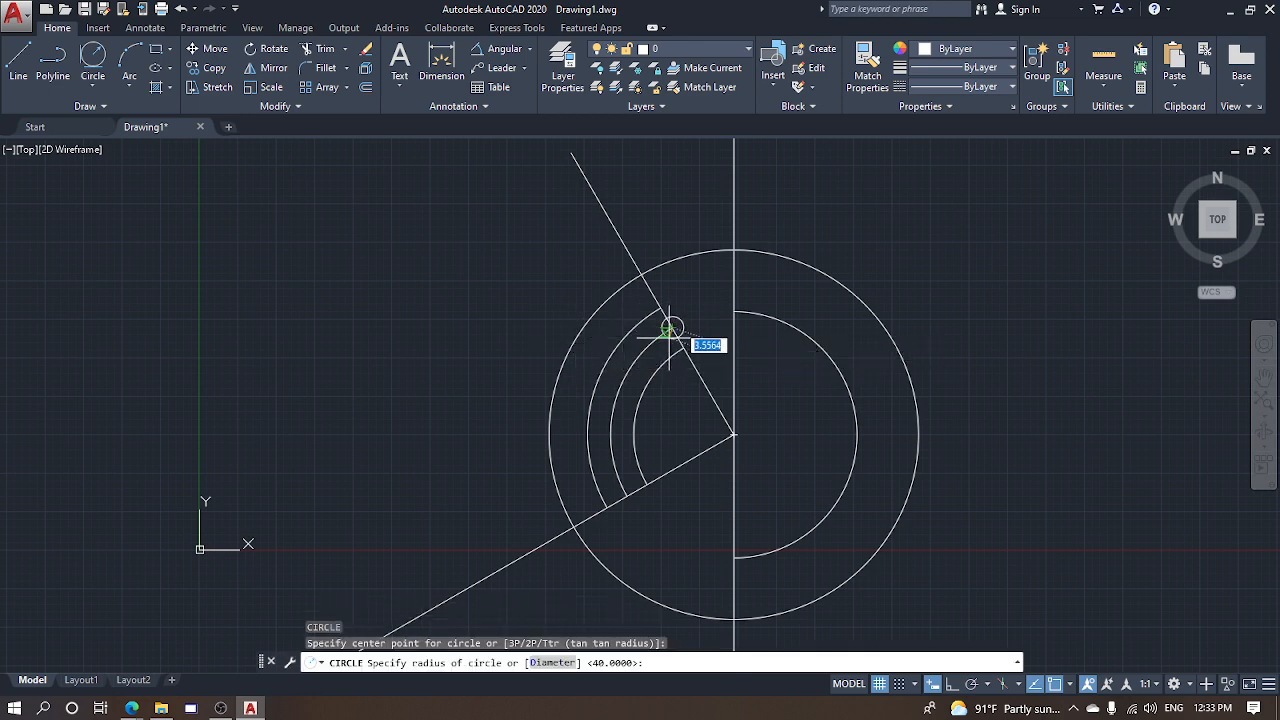
{"action": "left_click", "coordinate": [687, 343]}
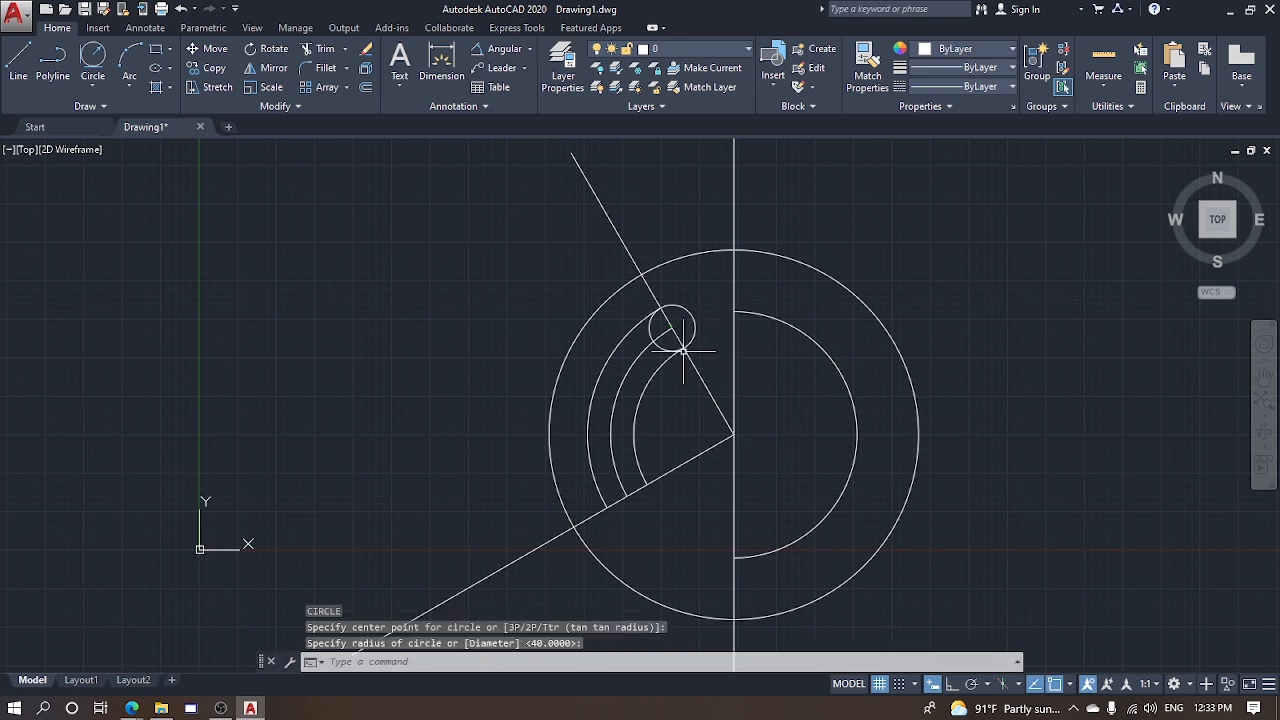
{"action": "key", "text": "Return"}
{"action": "left_click", "coordinate": [627, 496]}
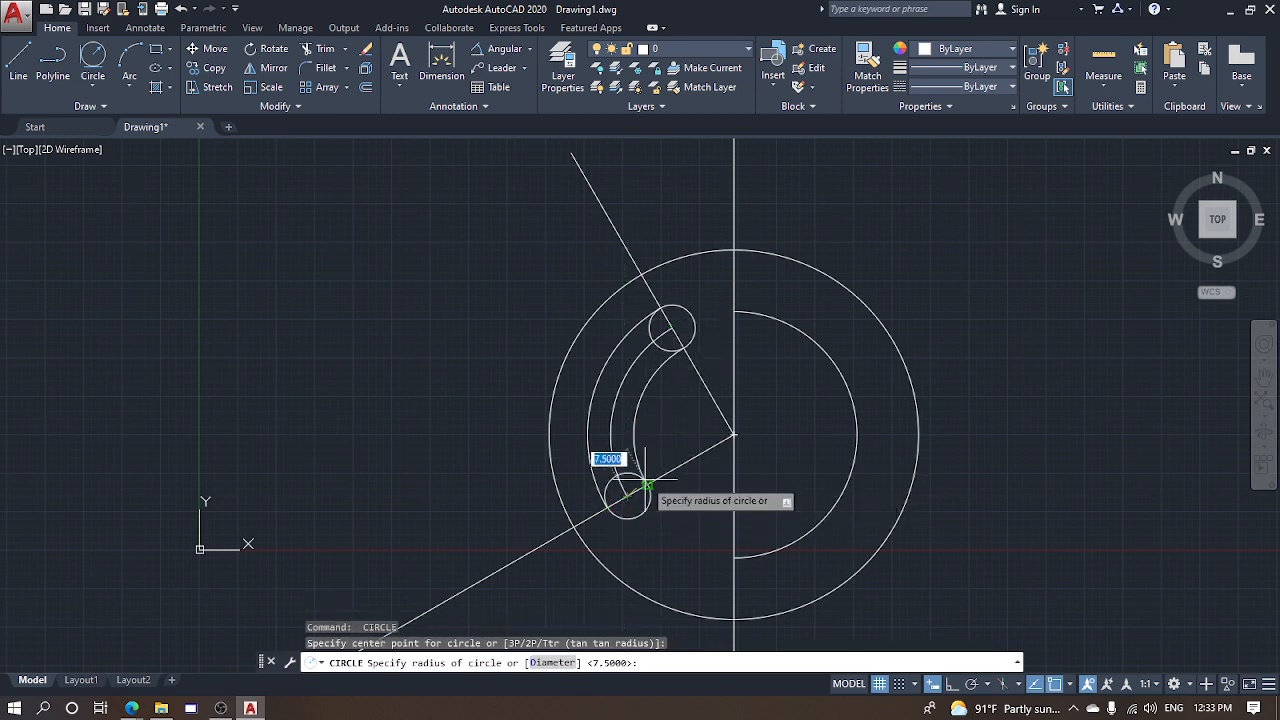
{"action": "left_click", "coordinate": [647, 486]}
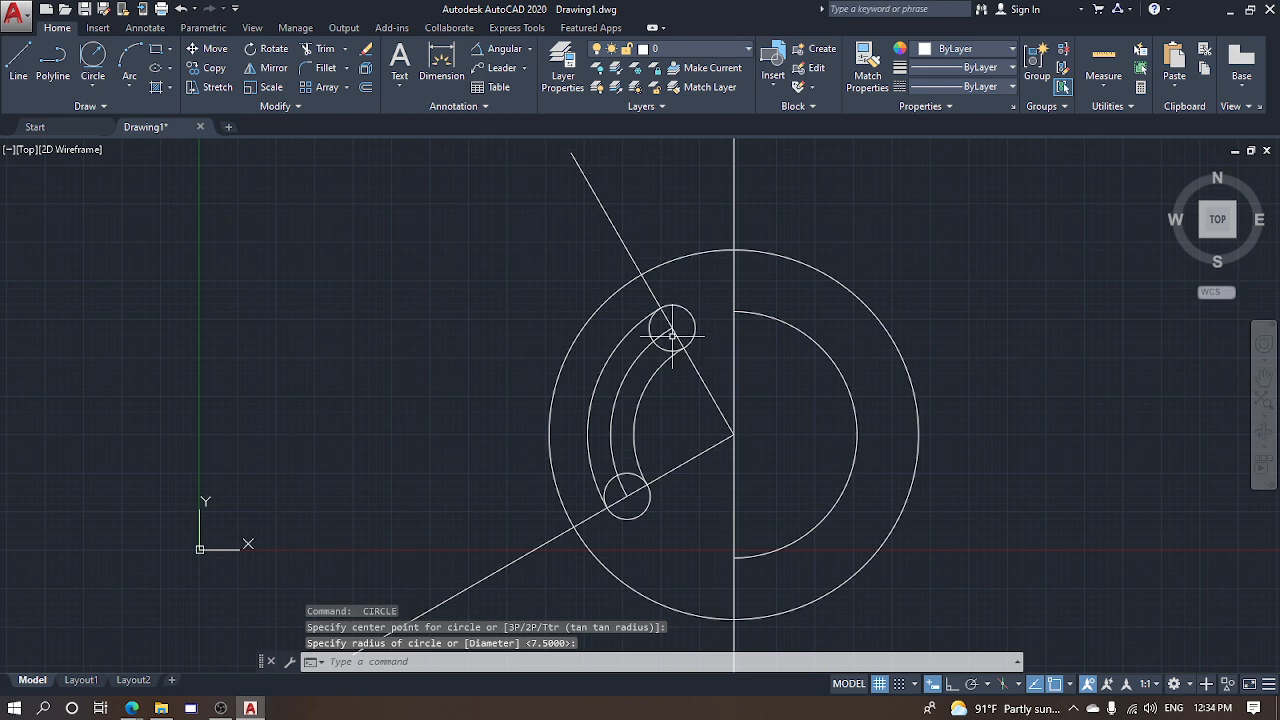
{"action": "key", "text": "Escape"}
{"action": "key", "text": "Escape"}
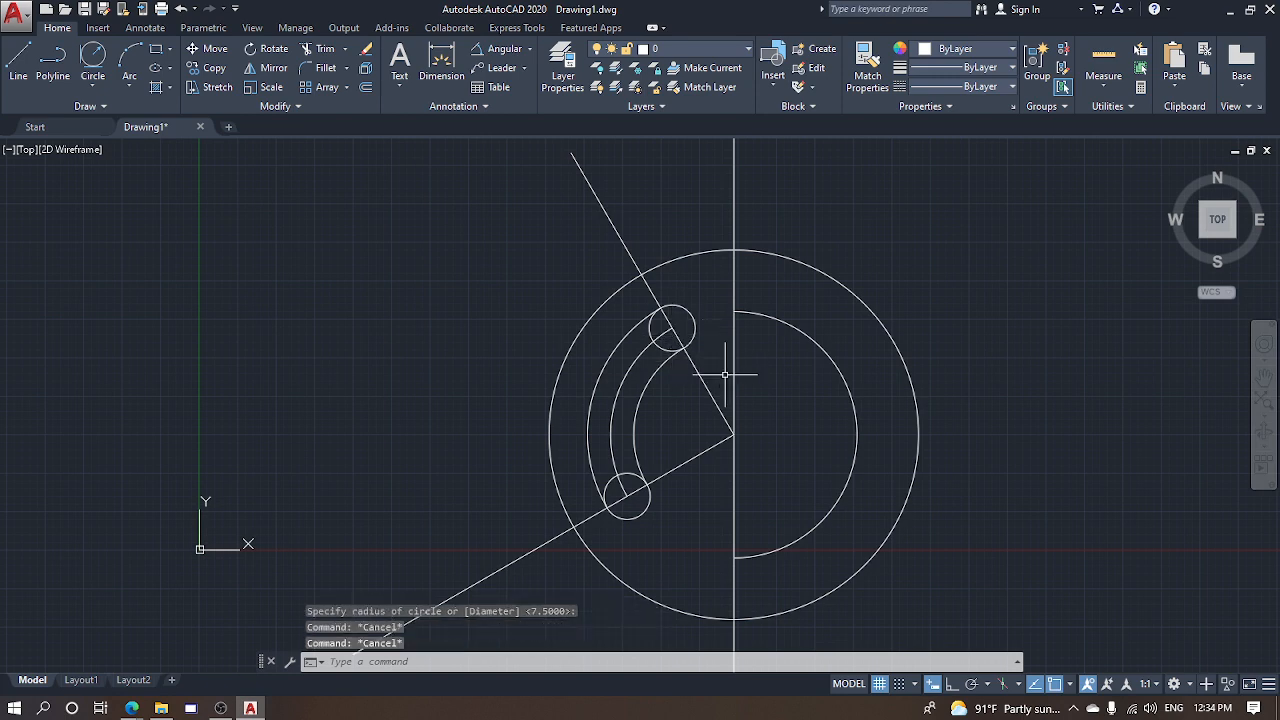
- Draw a circle of radius 20 concentric with the slot's upper end circle
{"action": "type", "text": "c"}
{"action": "key", "text": "Return"}
{"action": "left_click", "coordinate": [672, 328]}
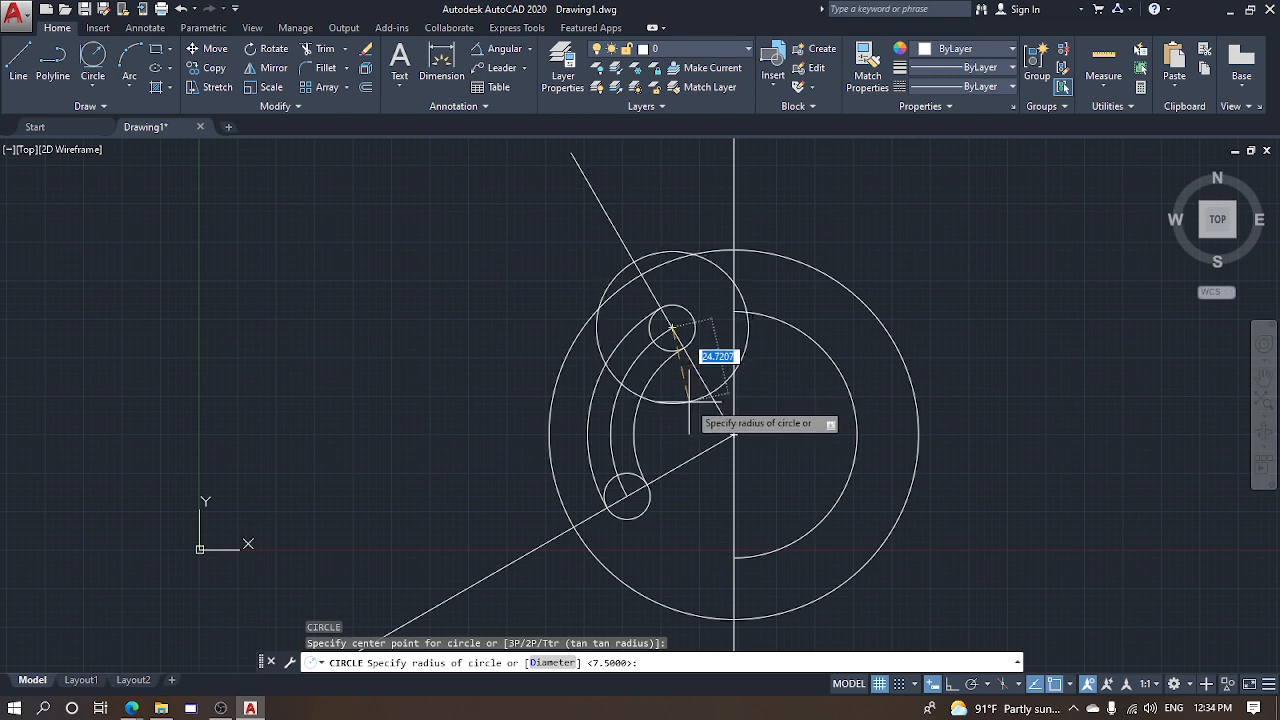
{"action": "type", "text": "20"}
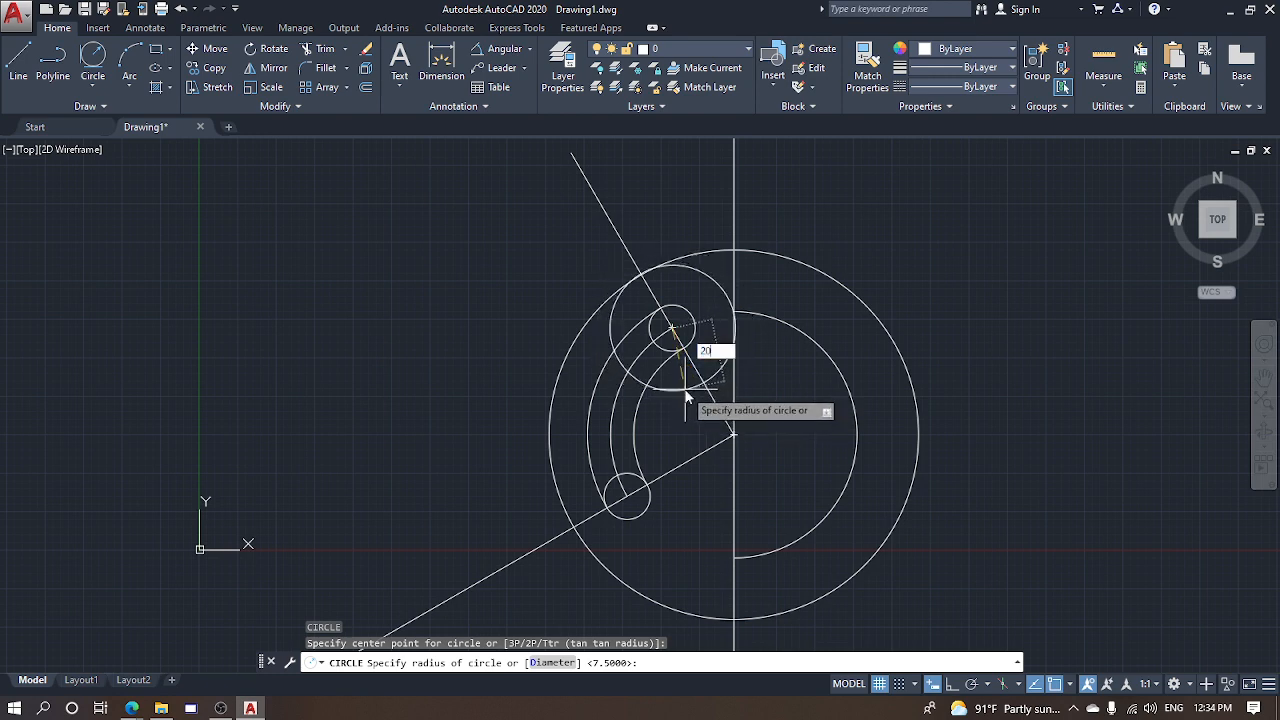
{"action": "key", "text": "Return"}
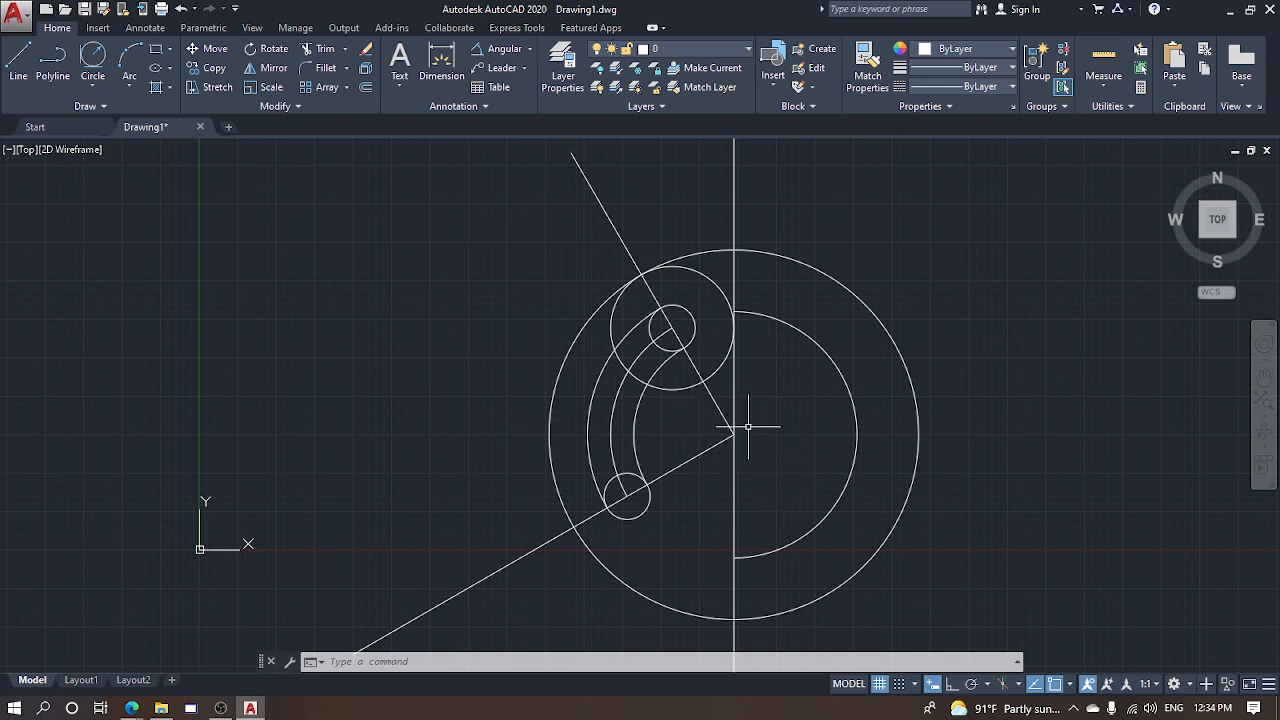
{"action": "type", "text": "c"}
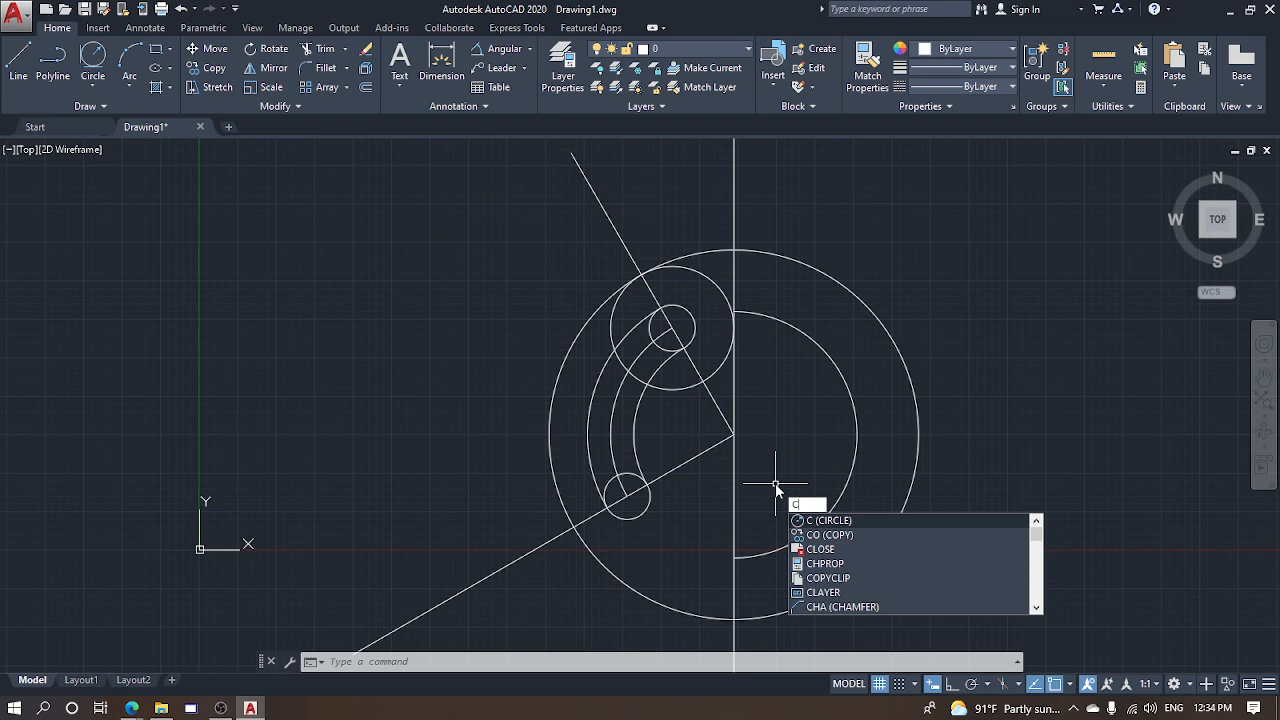
{"action": "key", "text": "Escape"}
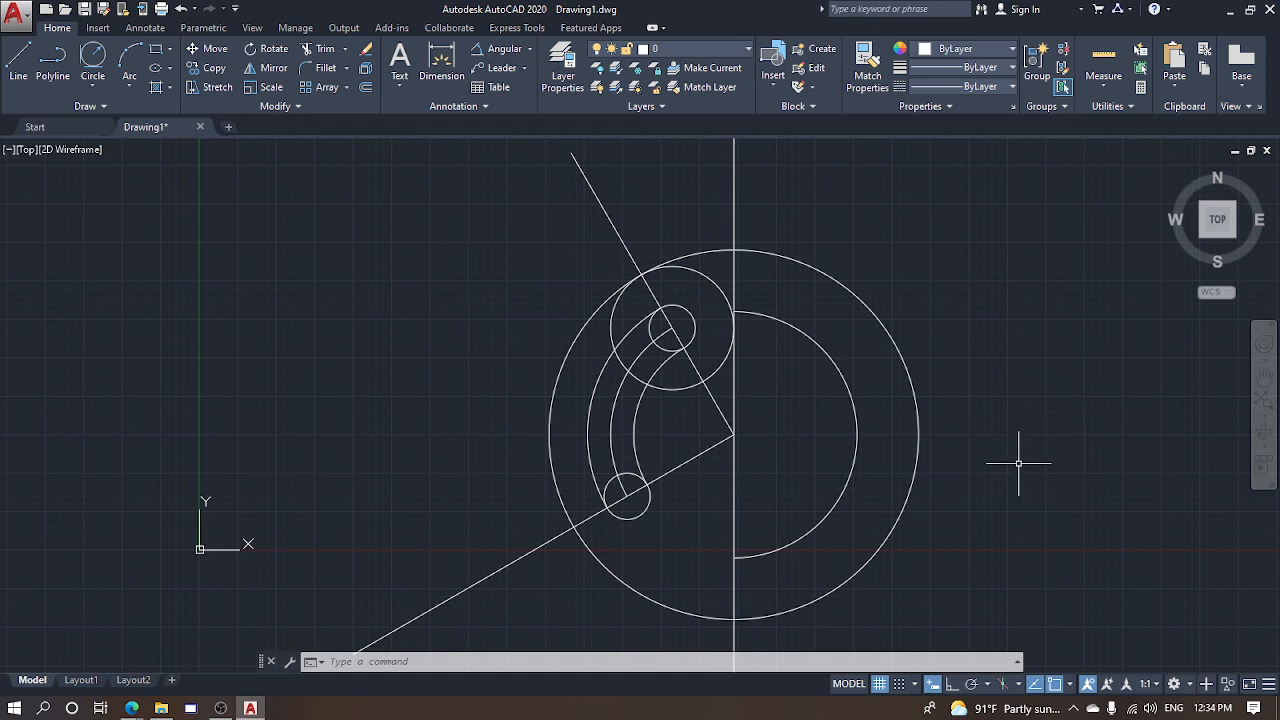
{"action": "type", "text": "c"}
{"action": "key", "text": "Return"}
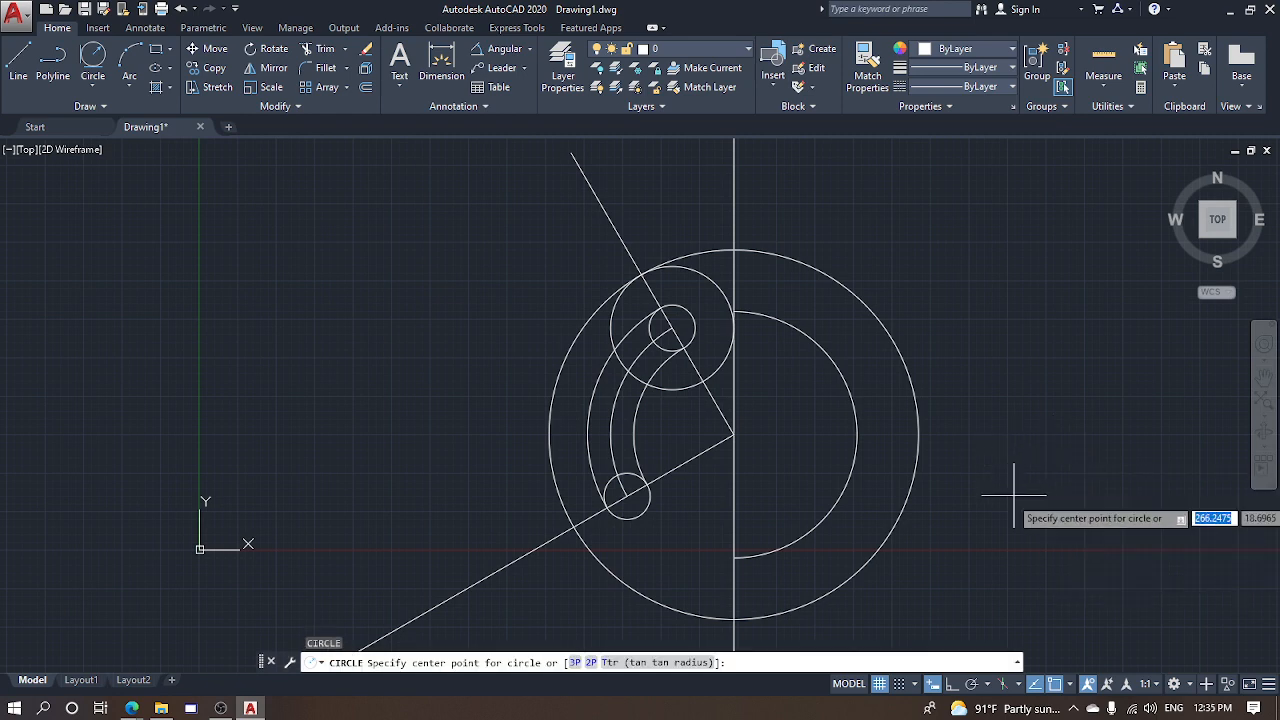
{"action": "left_click", "coordinate": [963, 491]}
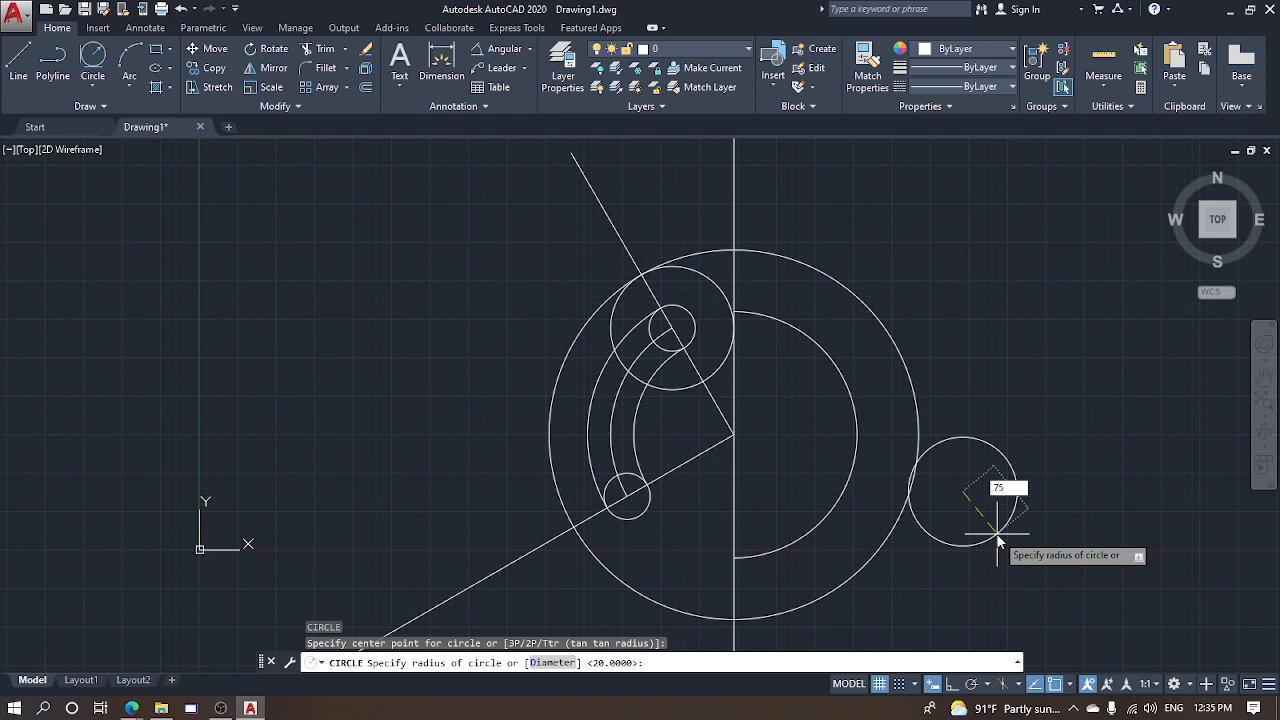
{"action": "key", "text": "Return"}
{"action": "key", "text": "ctrl+z"}
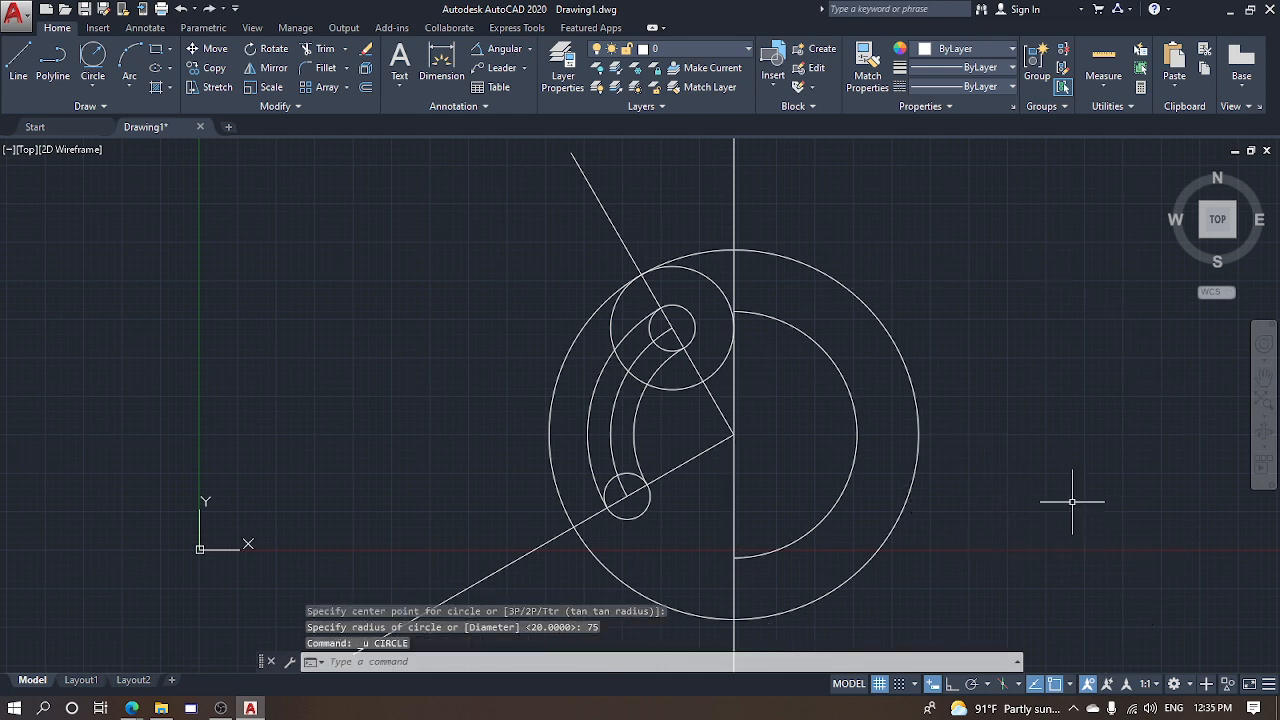
{"action": "key", "text": "Escape"}
{"action": "key", "text": "Escape"}
- Draw a circle of radius 30 in the free area to the right of the part
{"action": "type", "text": "c"}
{"action": "key", "text": "Return"}
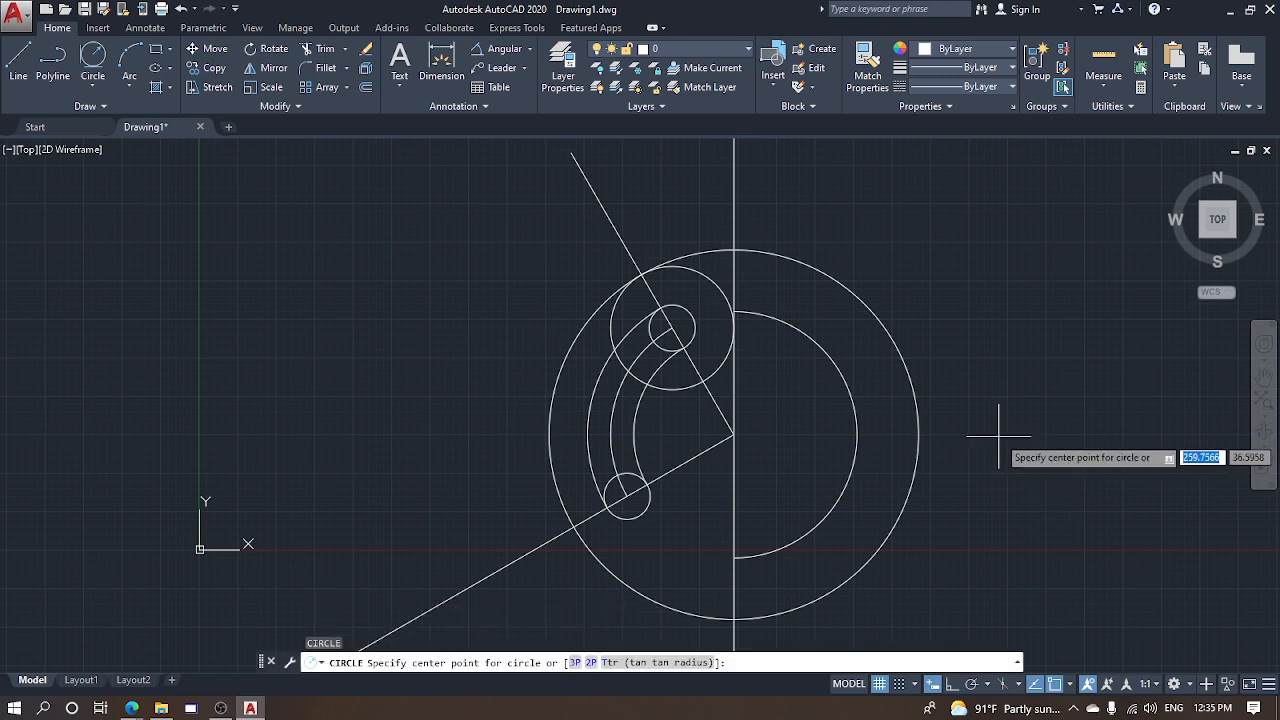
{"action": "left_click", "coordinate": [998, 437]}
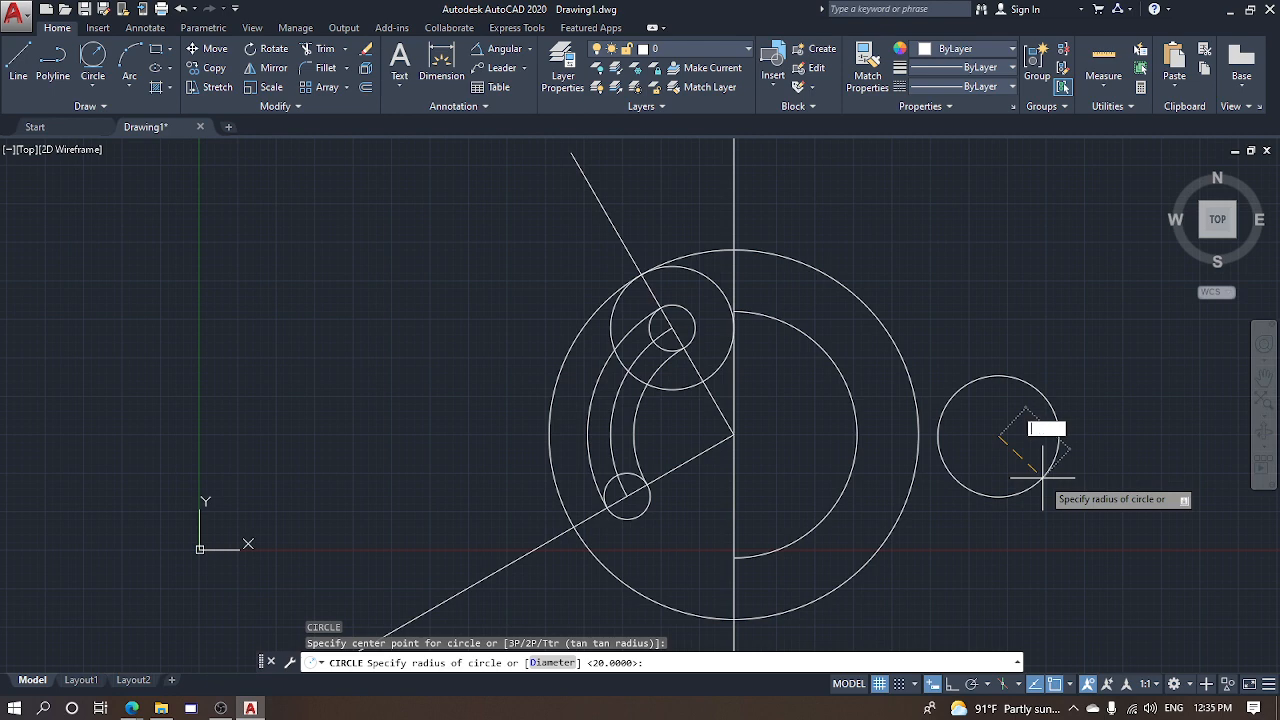
{"action": "key", "text": "Return"}
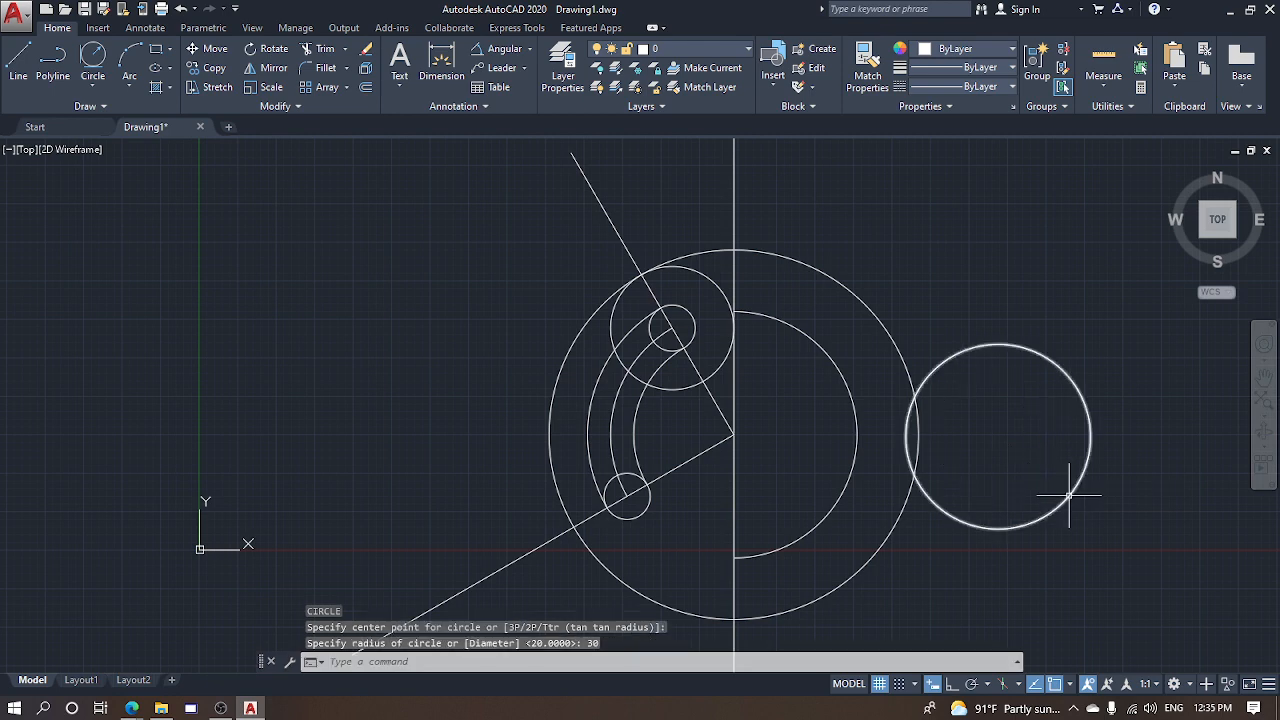
{"action": "left_click", "coordinate": [1080, 503]}
{"action": "left_click", "coordinate": [1058, 472]}
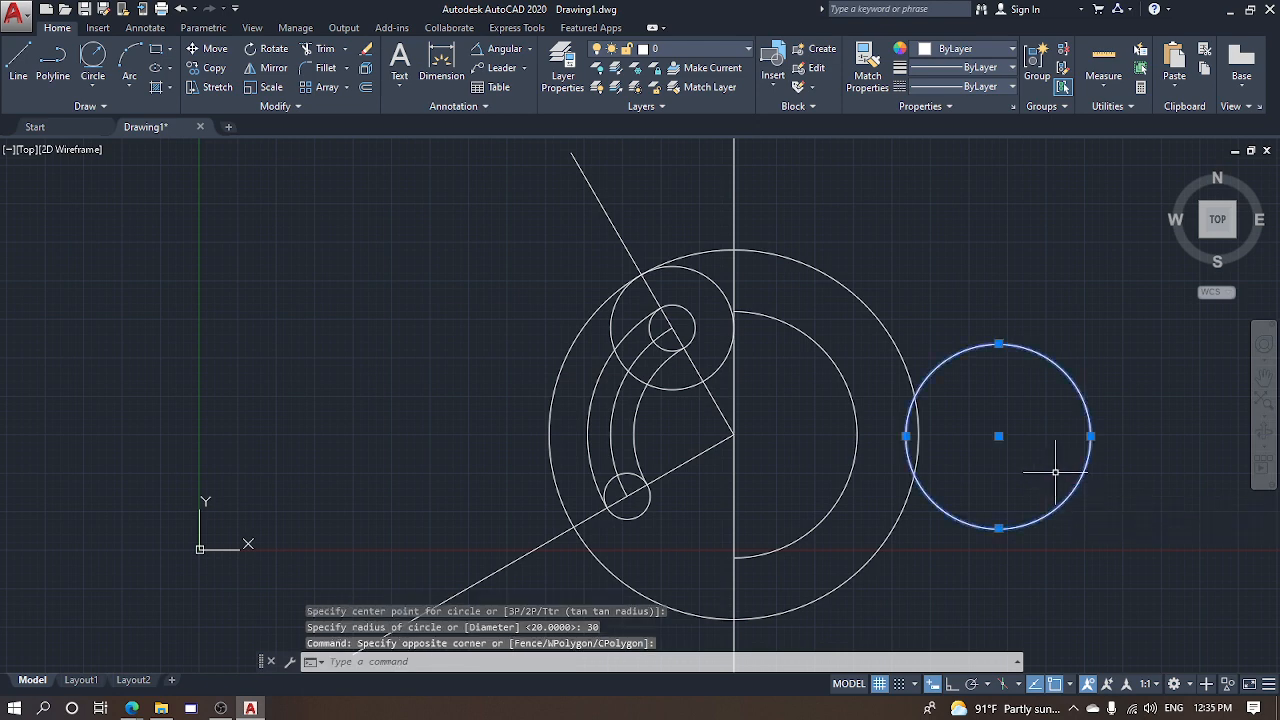
- Draw a concentric circle of radius 7.5 inside the separate radius 30 circle
{"action": "key", "text": "Return"}
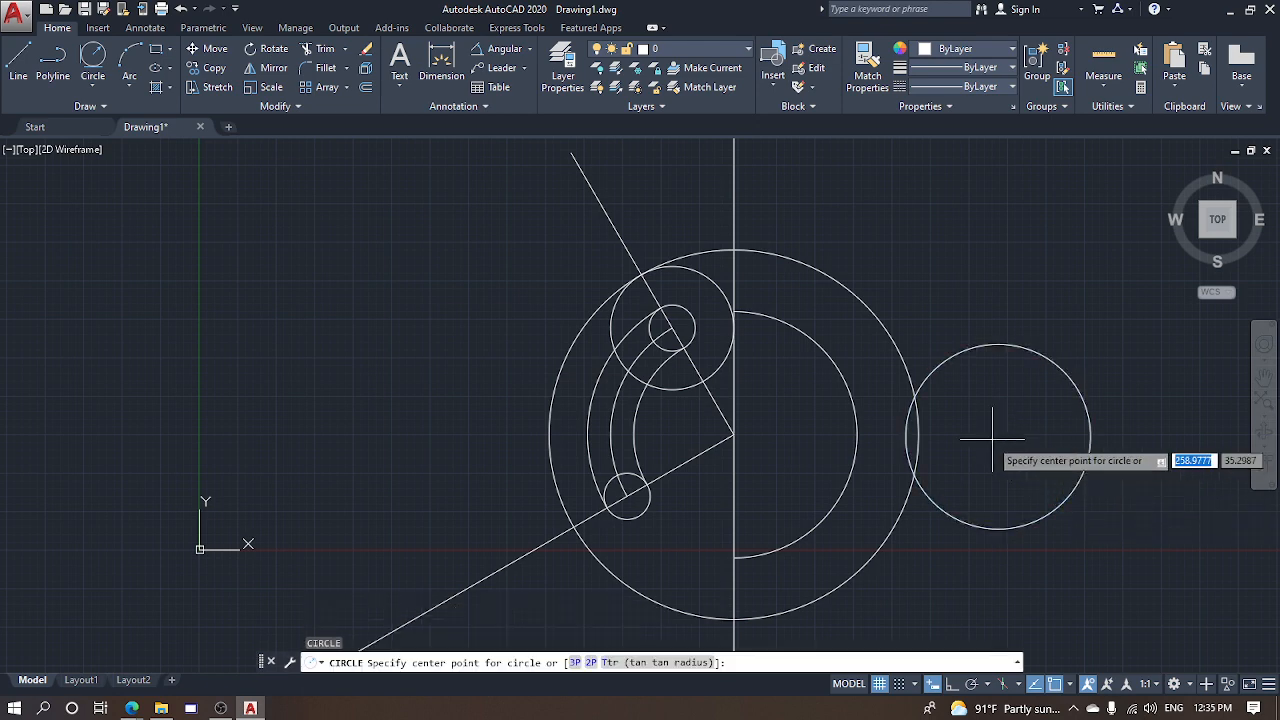
{"action": "left_click", "coordinate": [998, 436]}
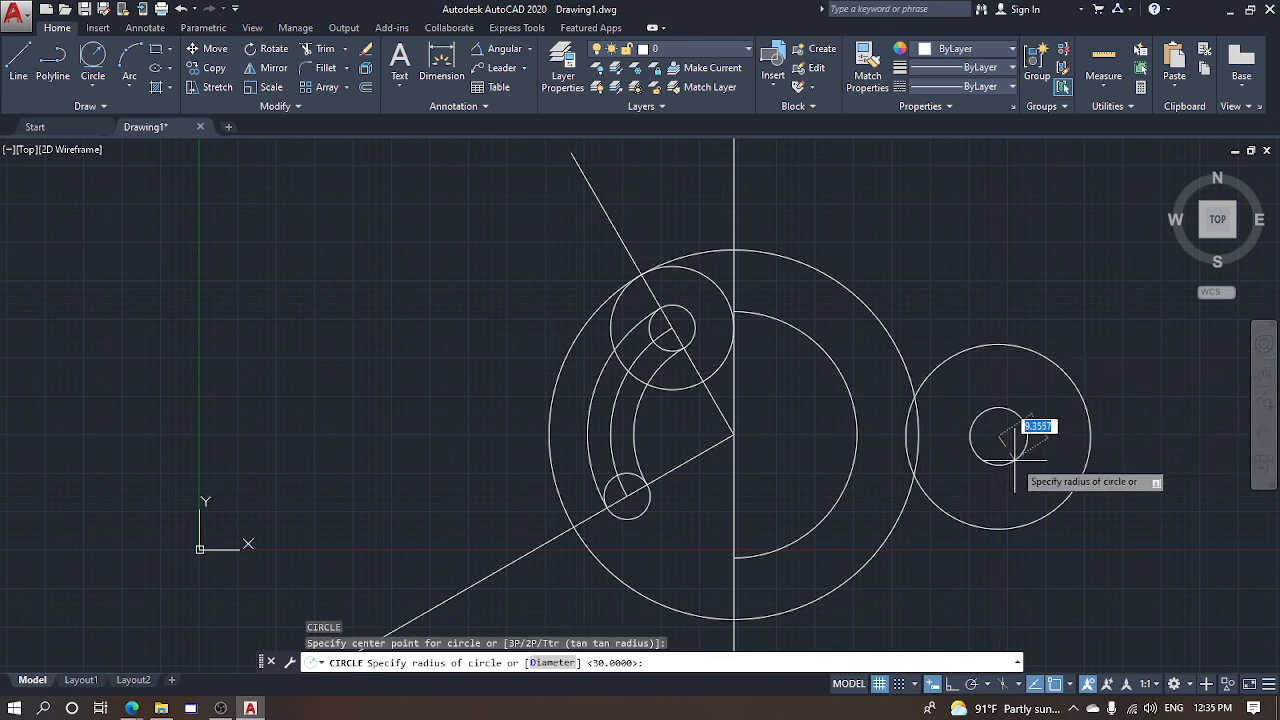
{"action": "type", "text": "7.5"}
{"action": "key", "text": "Return"}
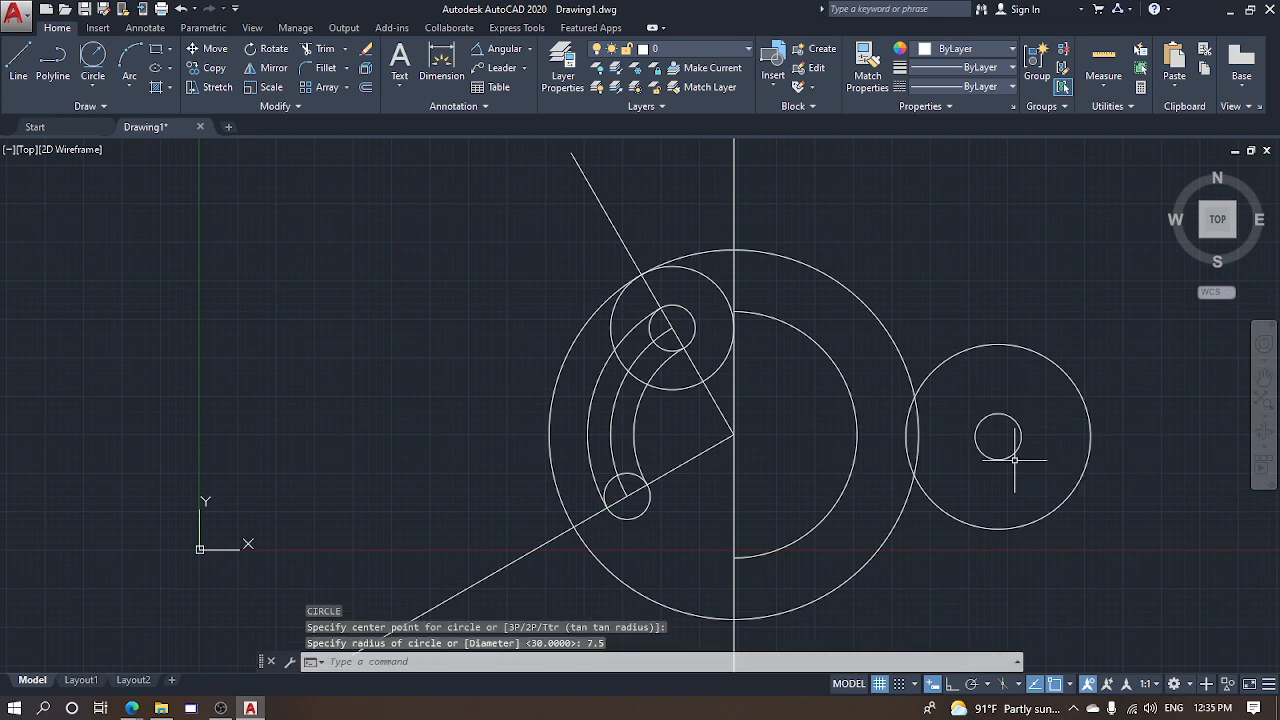
- Move the radius 30 and 7.5 circles together, placing the larger circle's top quadrant on the common vertex of the lines
{"action": "left_click", "coordinate": [1122, 523]}
{"action": "left_click", "coordinate": [998, 358]}
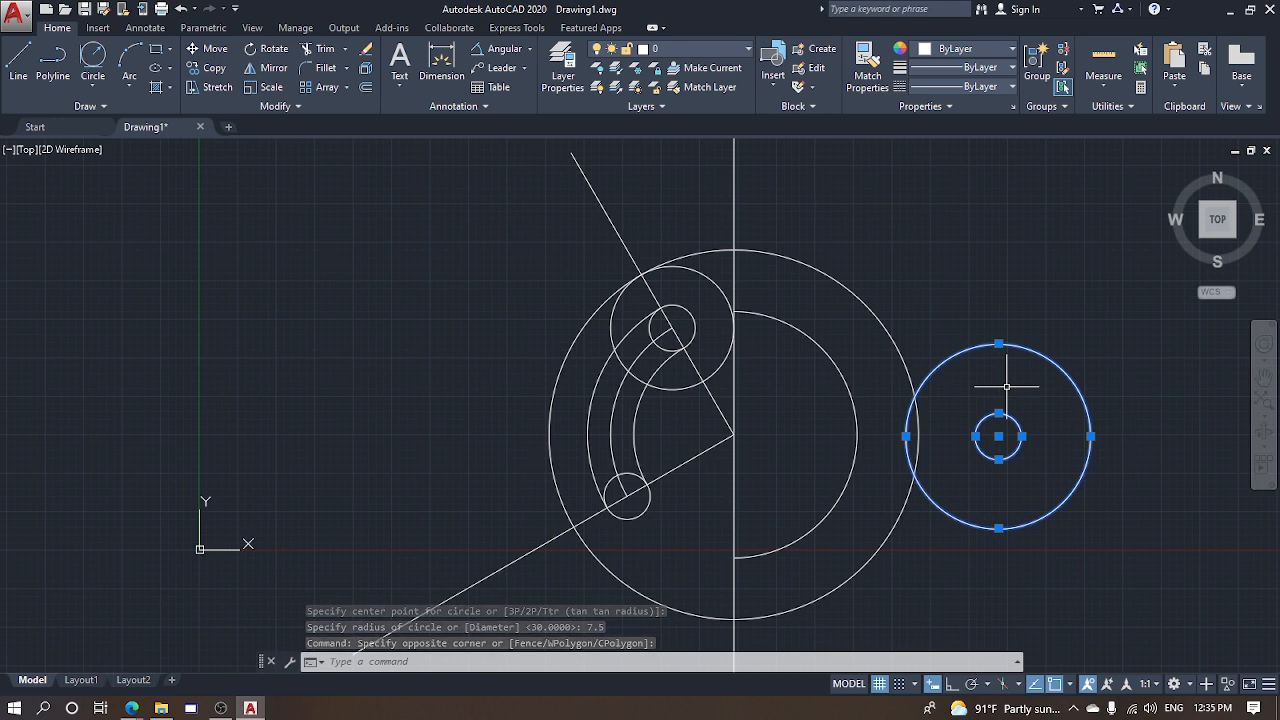
{"action": "type", "text": "m"}
{"action": "key", "text": "Return"}
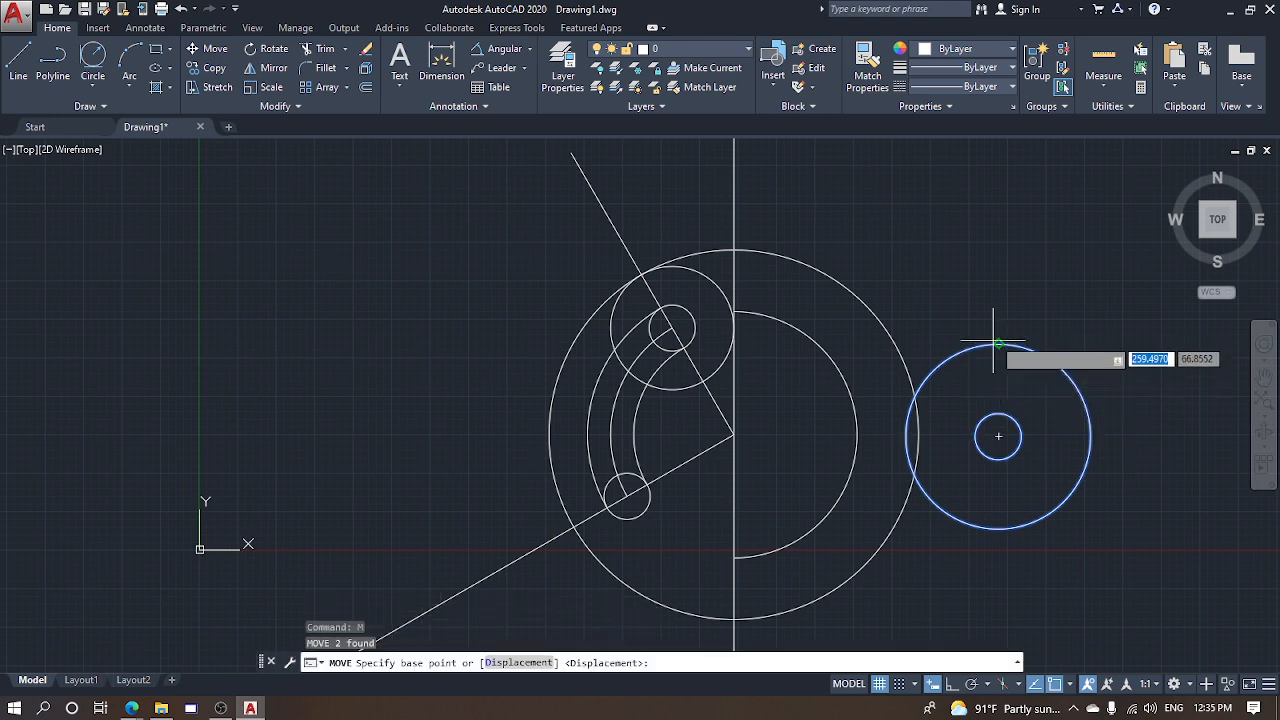
{"action": "left_click", "coordinate": [998, 343]}
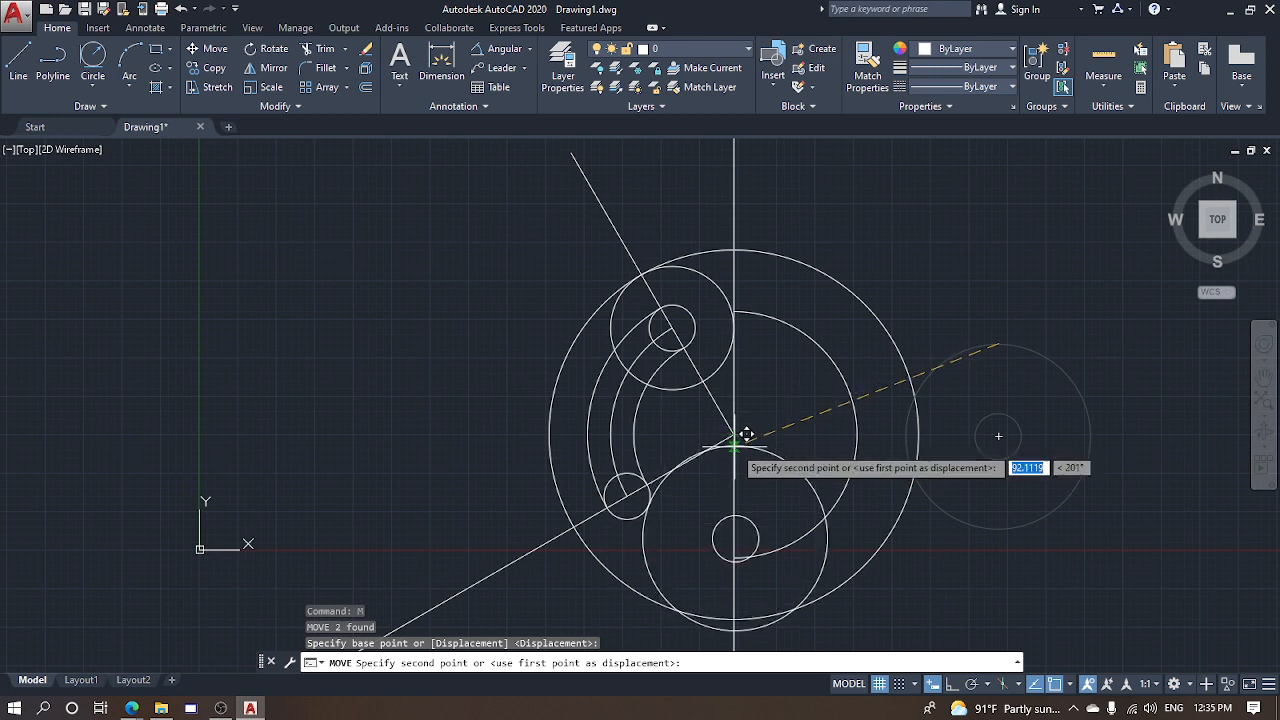
{"action": "key", "text": "Escape"}
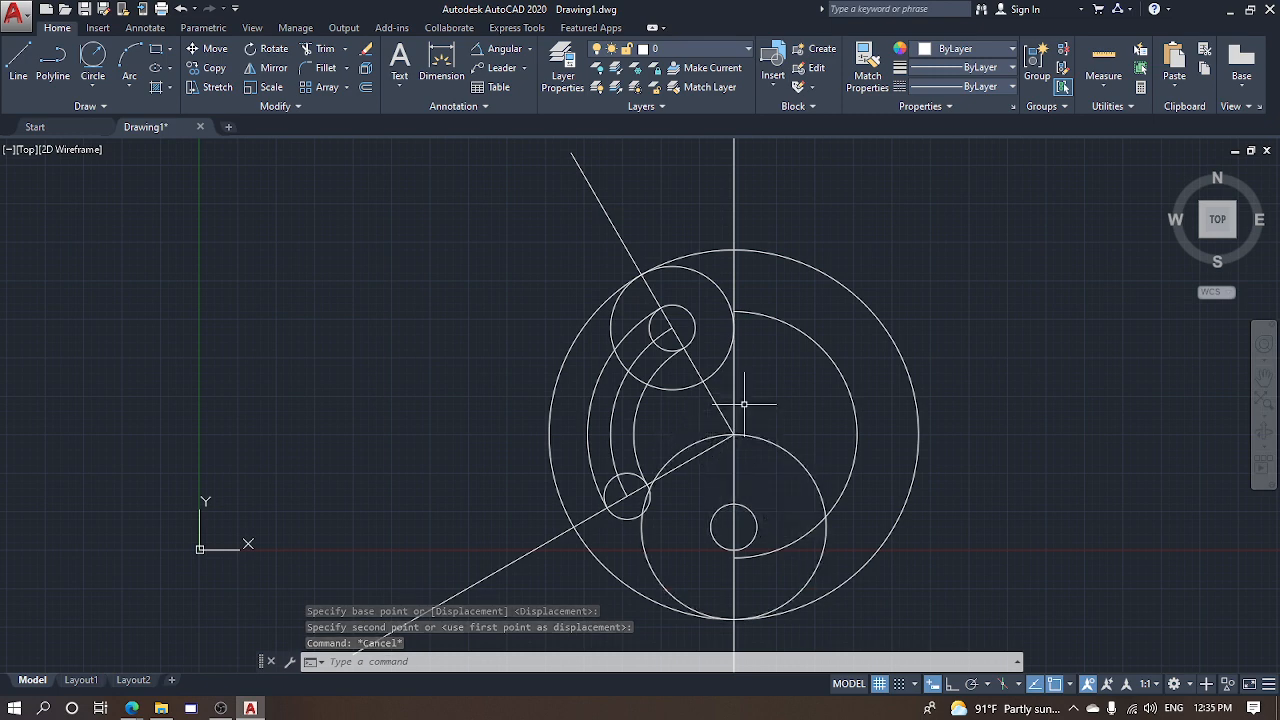
- Draw a circle of radius 10 tangent to the radius 20 circle and the top of the radius 30 circle
{"action": "scroll", "coordinate": [744, 404], "scroll_direction": "up", "scroll_amount": 2}
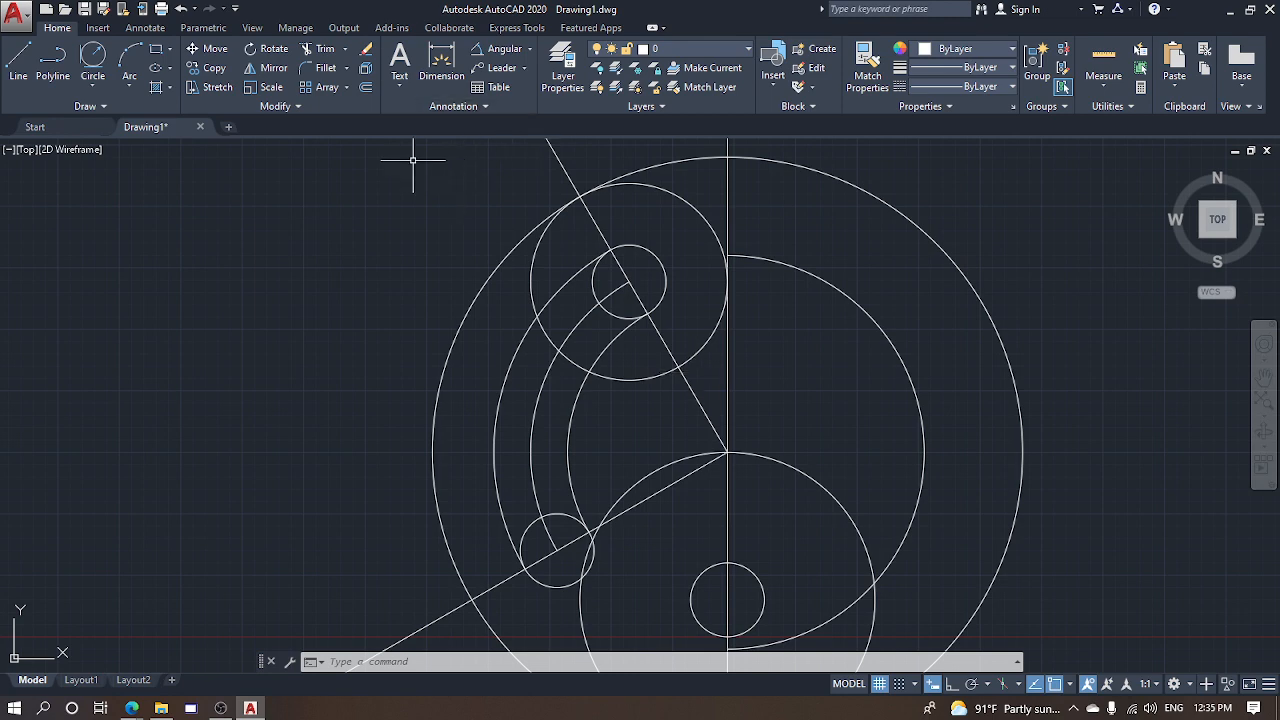
{"action": "left_click", "coordinate": [94, 62]}
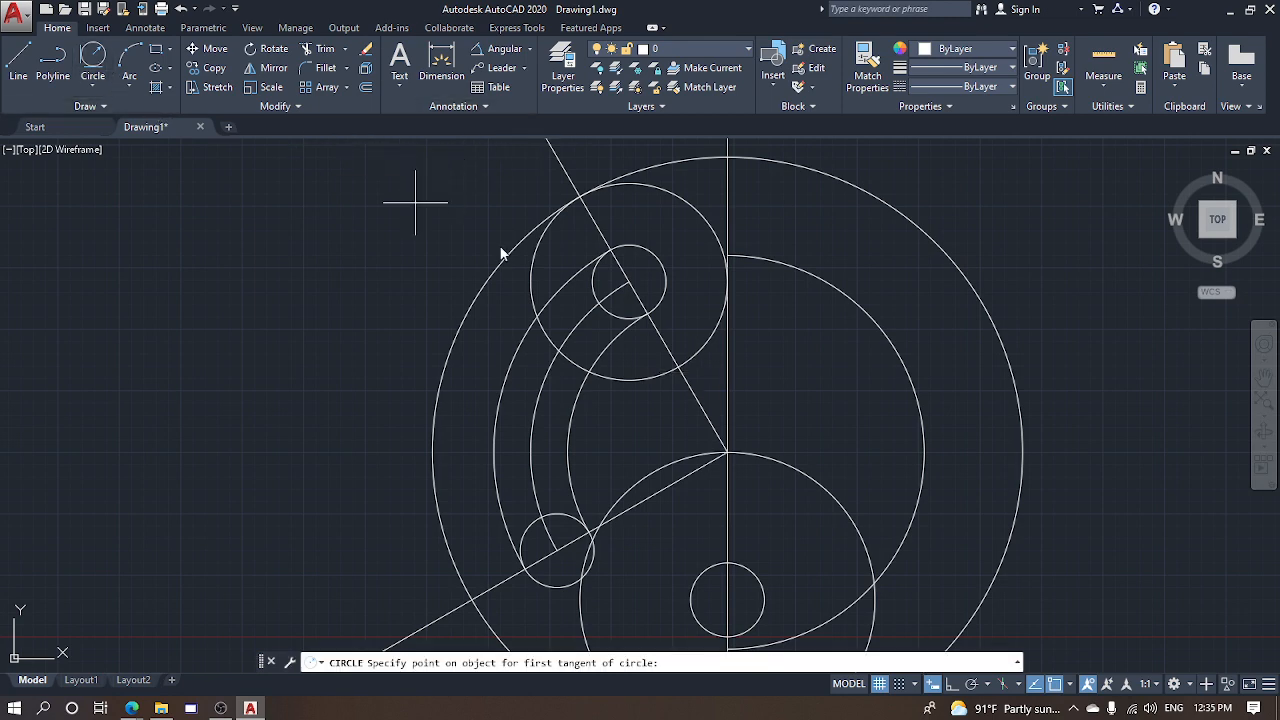
{"action": "left_click", "coordinate": [694, 364]}
{"action": "left_click", "coordinate": [714, 450]}
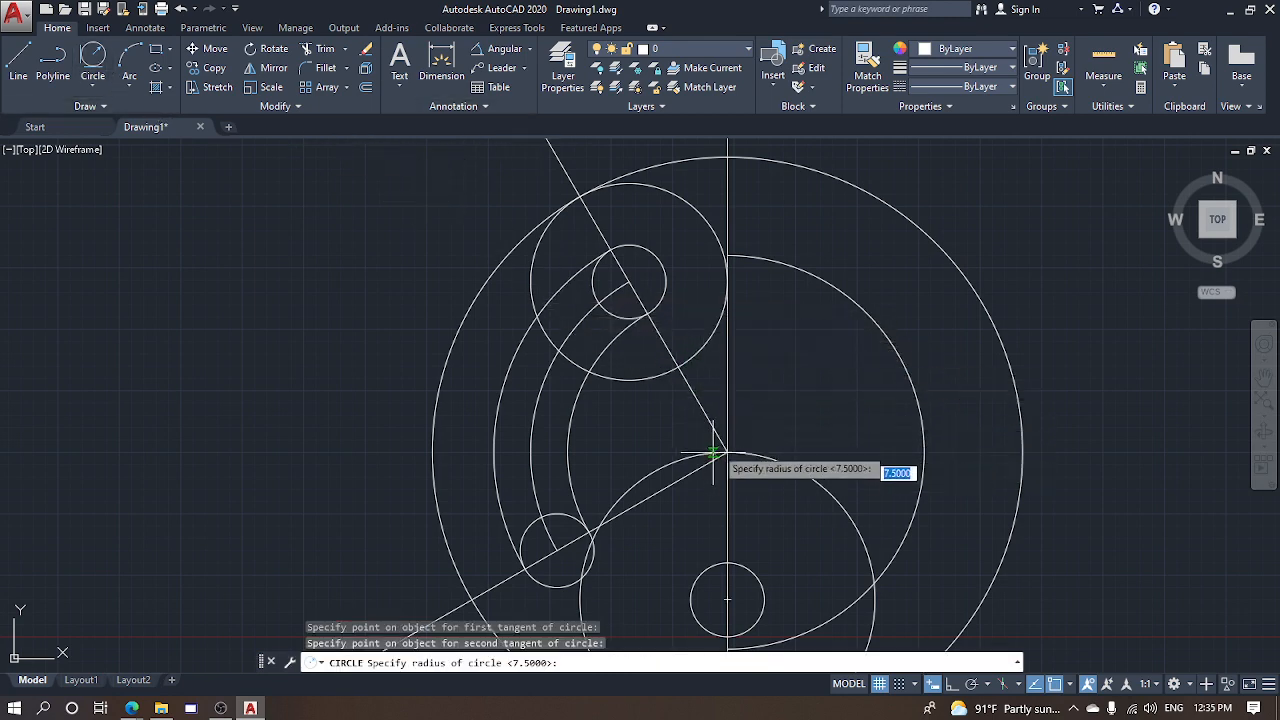
{"action": "type", "text": "10"}
{"action": "key", "text": "Return"}
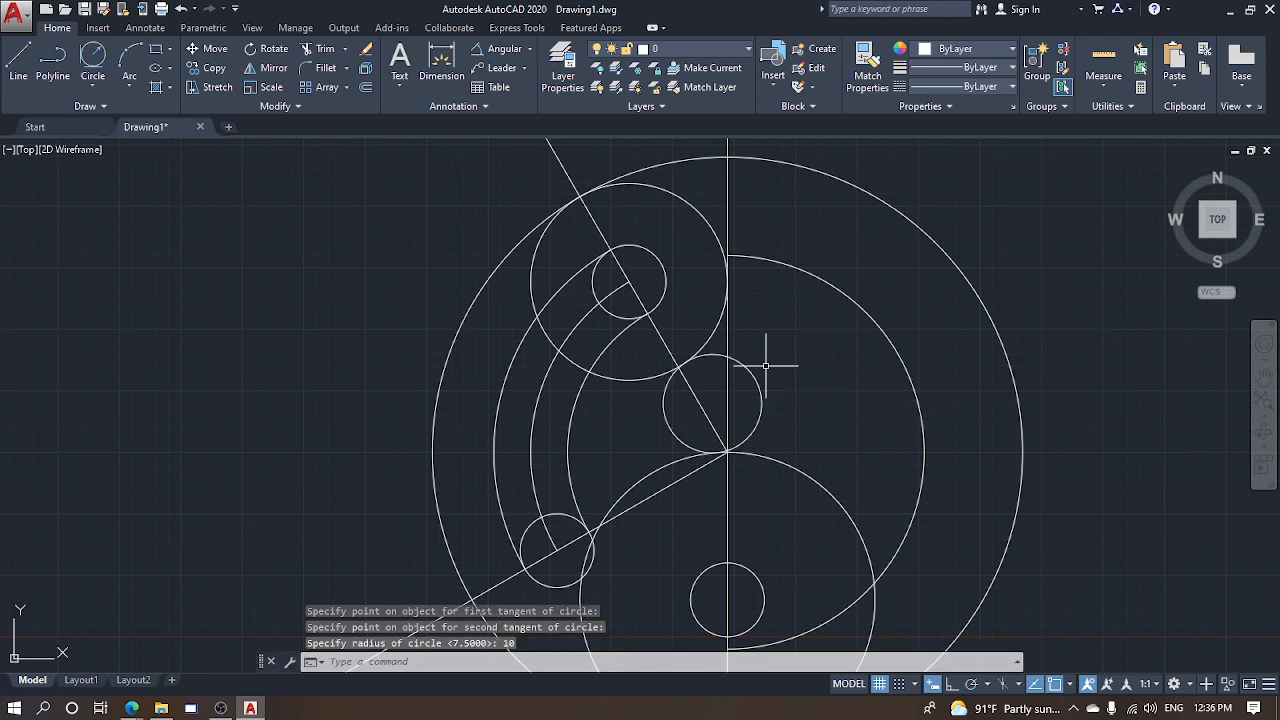
- Trim the radius 60 circle's right half and the right radius 40 arc outside the radius 30 circle
{"action": "scroll", "coordinate": [771, 360], "scroll_direction": "down", "scroll_amount": 2}
{"action": "middle_click_drag", "start_coordinate": [769, 361], "coordinate": [727, 353]}
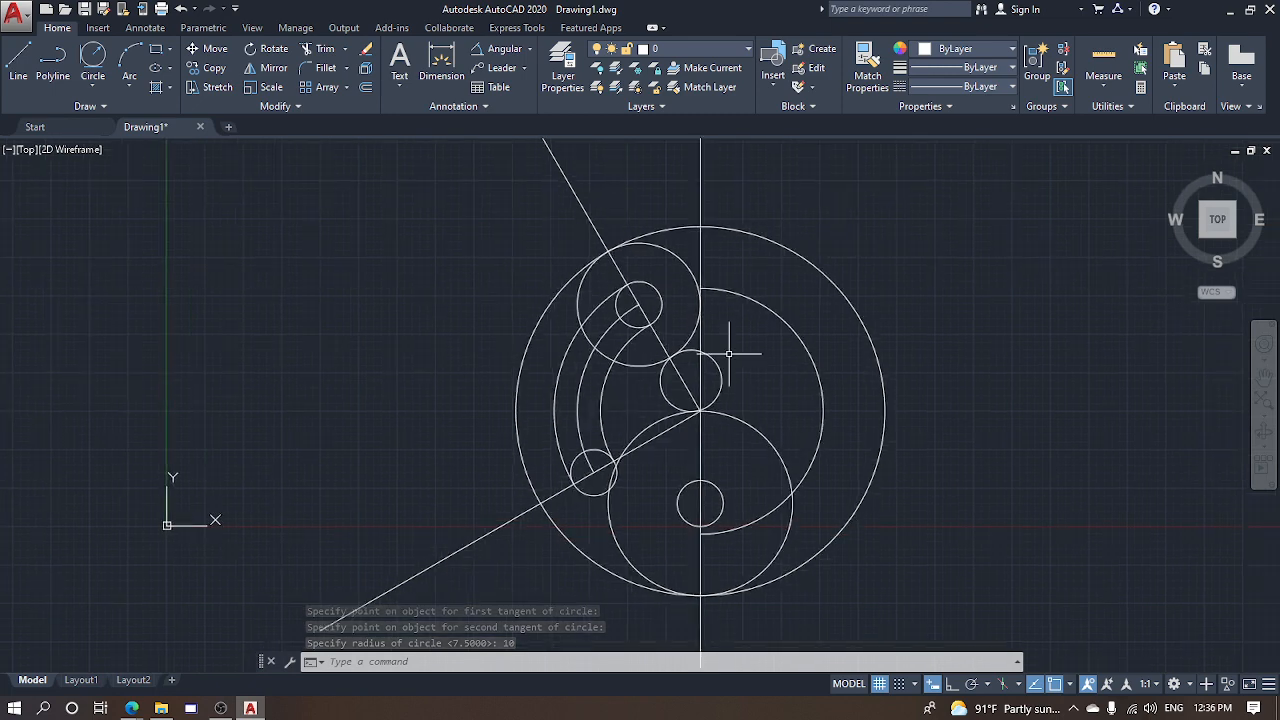
{"action": "key", "text": "Escape"}
{"action": "type", "text": "tr"}
{"action": "key", "text": "Return"}
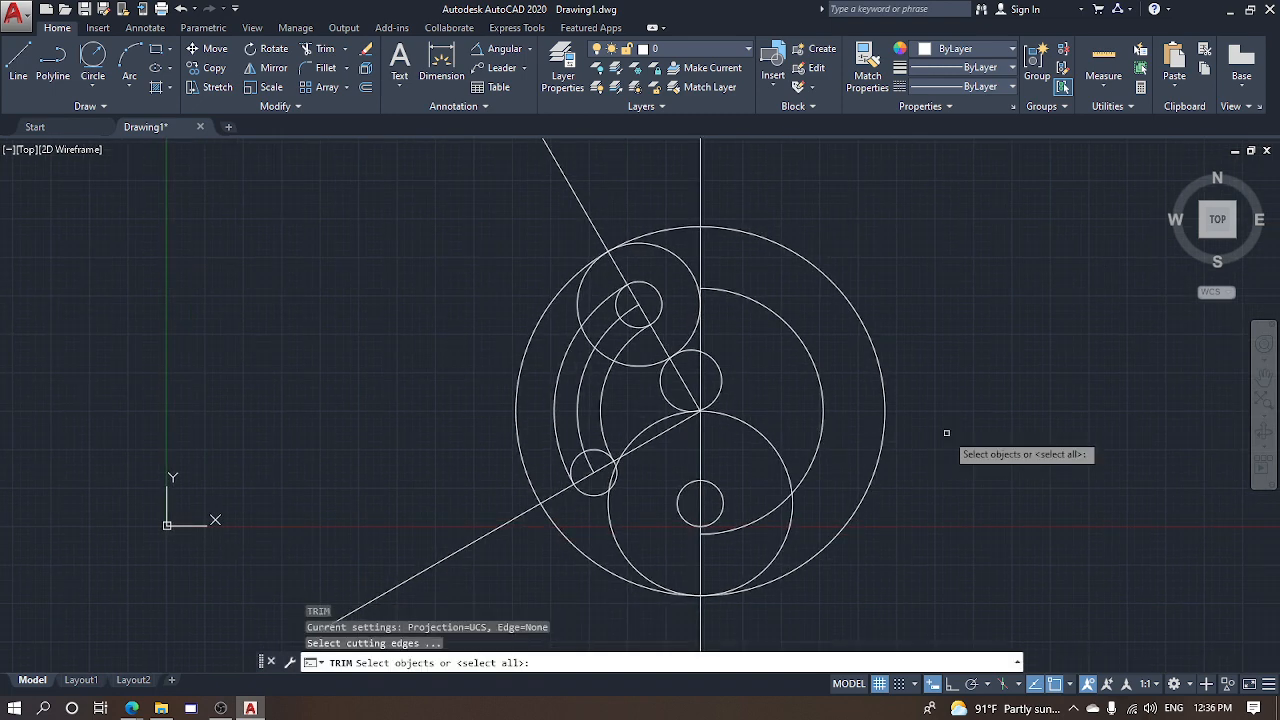
{"action": "left_click", "coordinate": [977, 585]}
{"action": "left_click", "coordinate": [846, 430]}
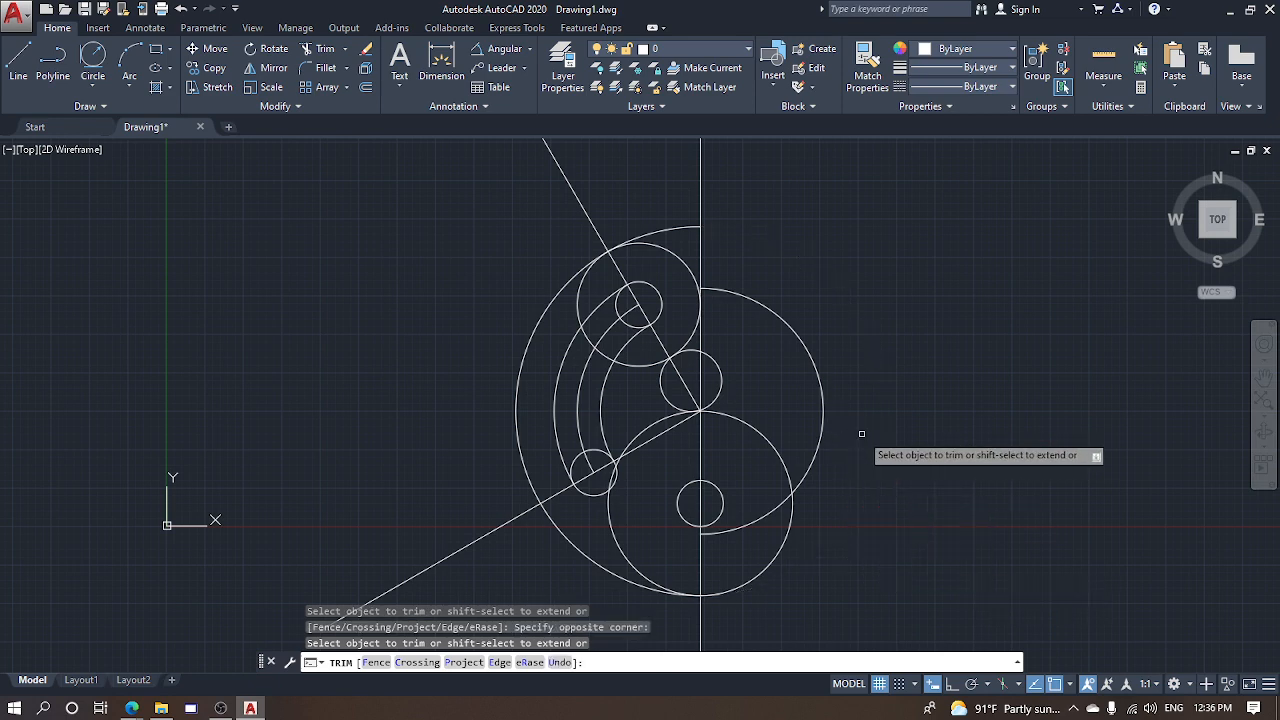
{"action": "left_click", "coordinate": [857, 430]}
{"action": "left_click", "coordinate": [770, 388]}
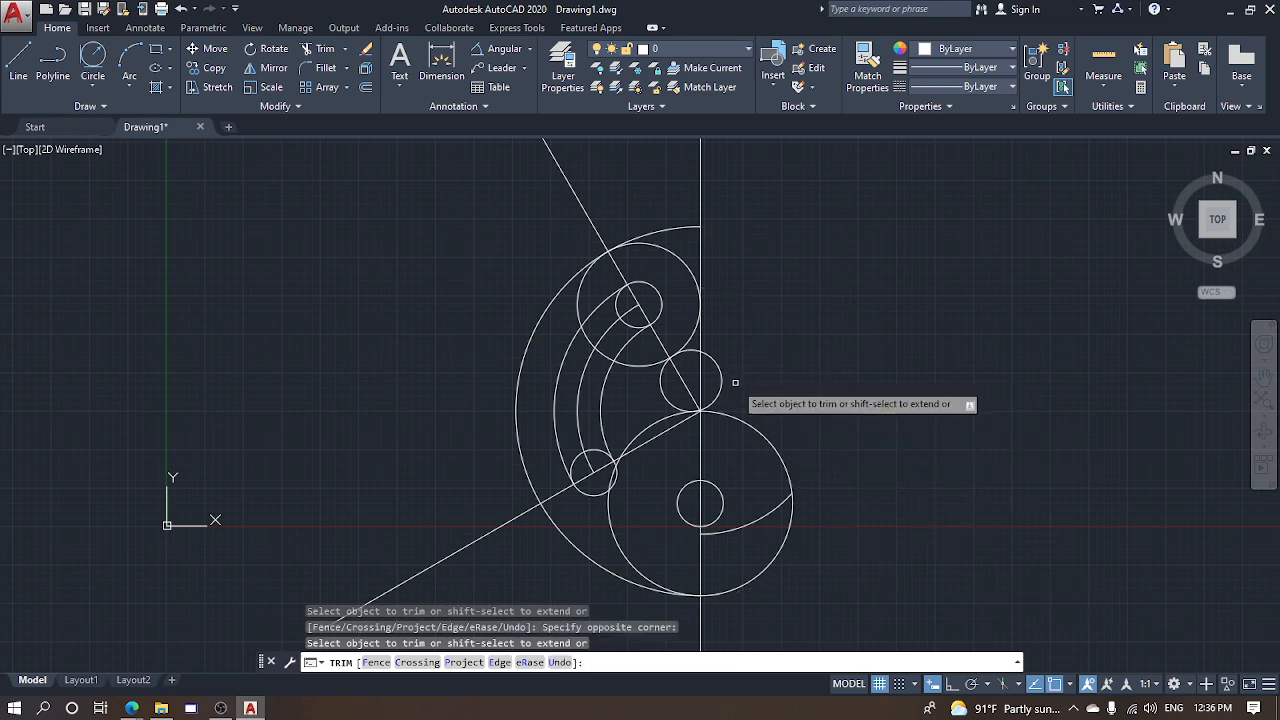
- Trim the radius 10 circle's right half and the radius 60 arc's excess above the radius 20 circle
{"action": "left_click", "coordinate": [737, 392]}
{"action": "left_click", "coordinate": [688, 345]}
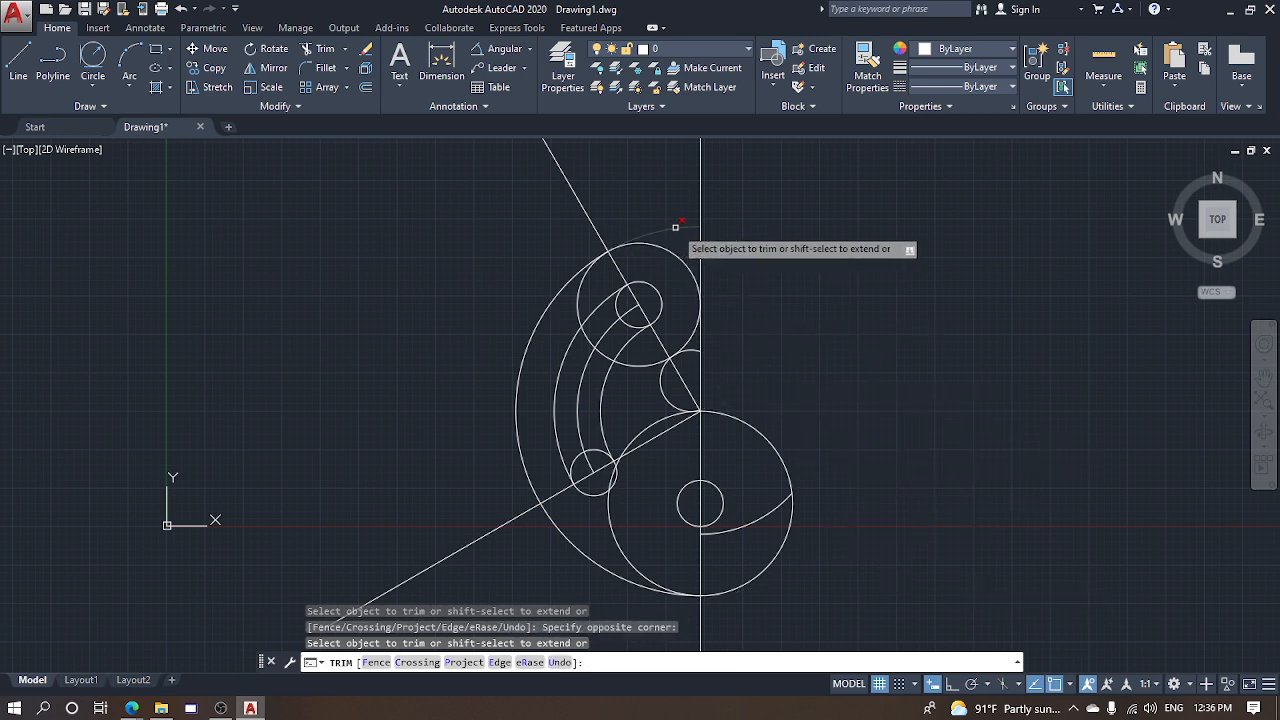
{"action": "left_click", "coordinate": [675, 227]}
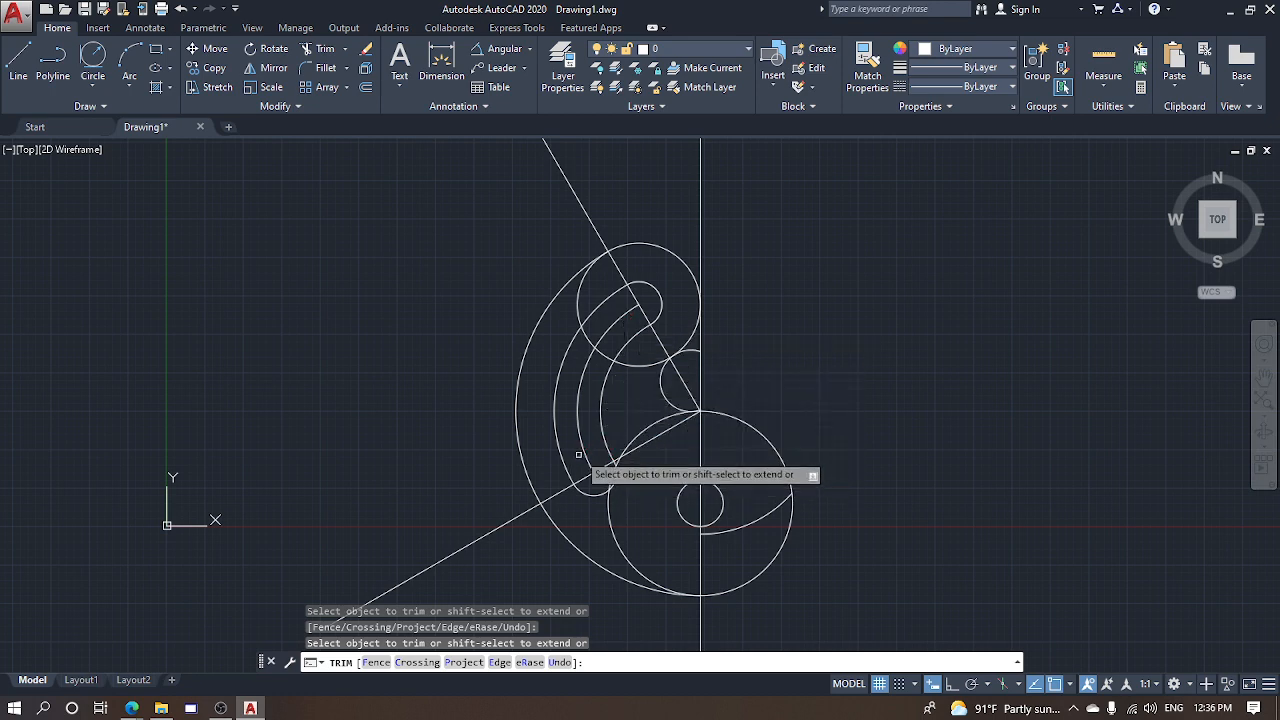
- Trim the inner portions of the slot's end circles and the radius 20 circle, plus the radius 10 circle's leftover top arc
{"action": "left_click", "coordinate": [579, 297]}
{"action": "left_click", "coordinate": [584, 336]}
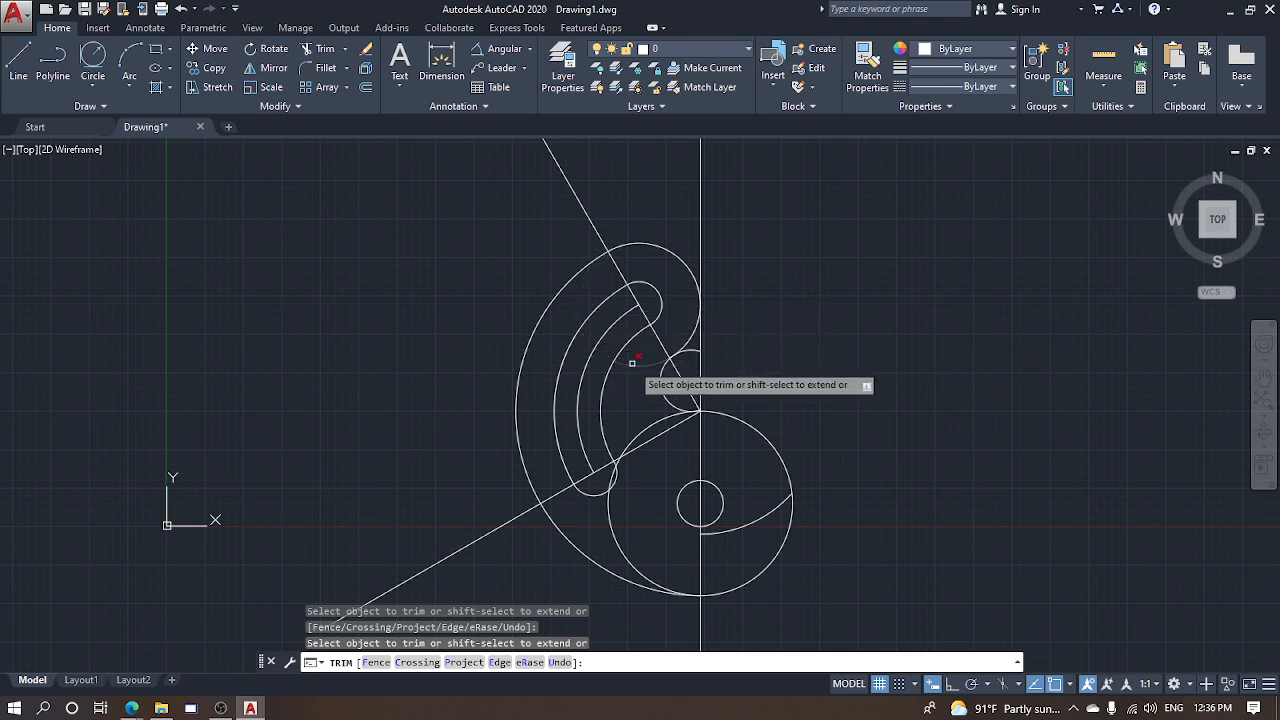
{"action": "scroll", "coordinate": [692, 352], "scroll_direction": "up", "scroll_amount": 2}
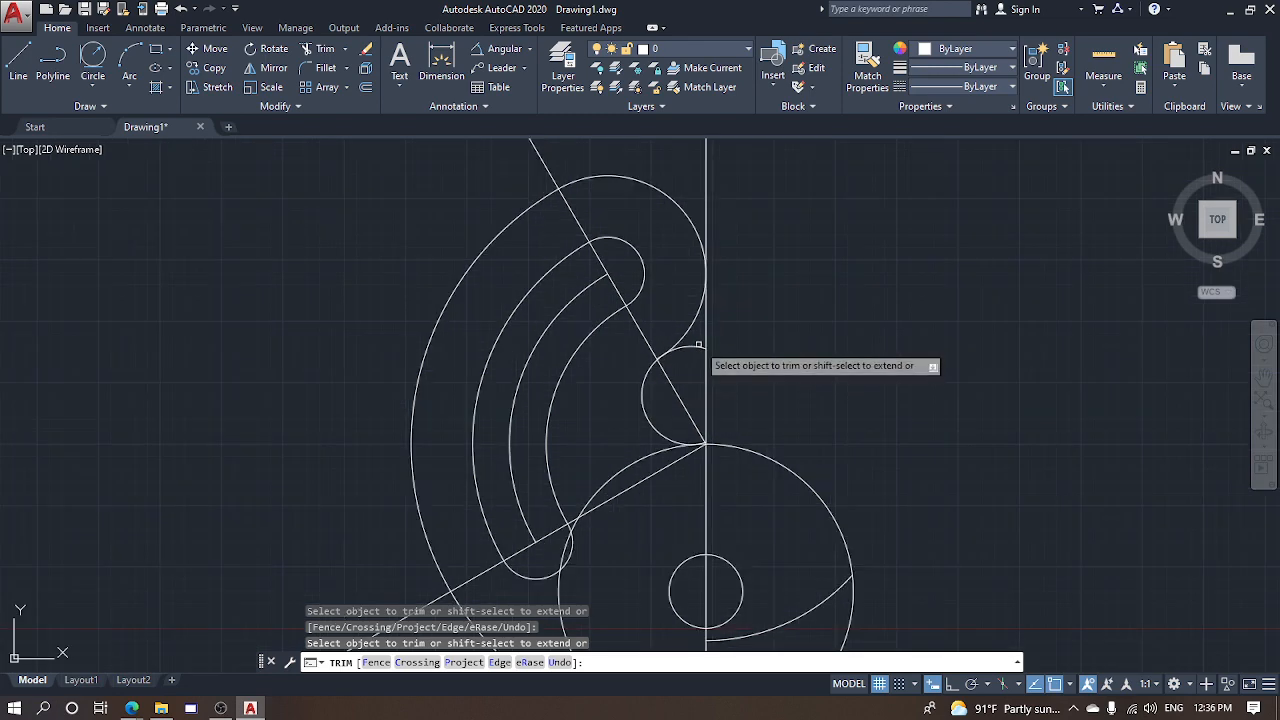
{"action": "scroll", "coordinate": [705, 335], "scroll_direction": "down", "scroll_amount": 2}
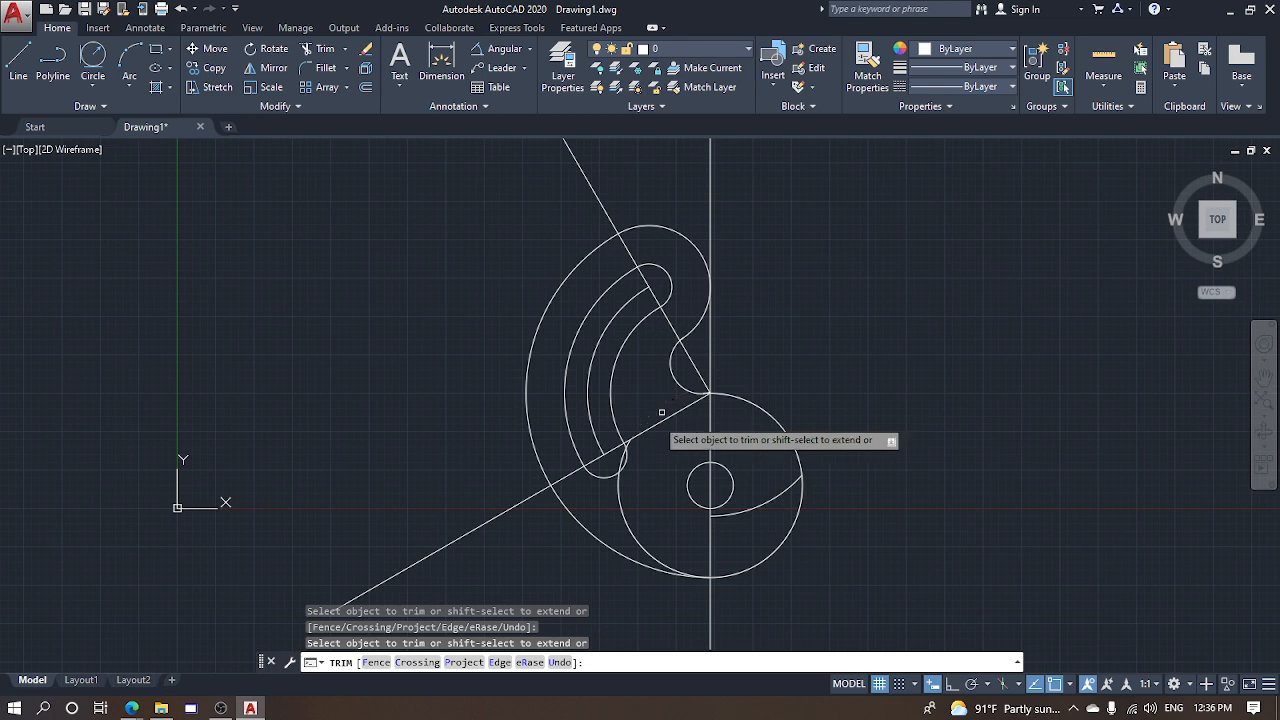
- Trim away the radius 30 circle's left arc inside the outline, including the piece crossing the slot's lower end
{"action": "scroll", "coordinate": [628, 450], "scroll_direction": "up", "scroll_amount": 3}
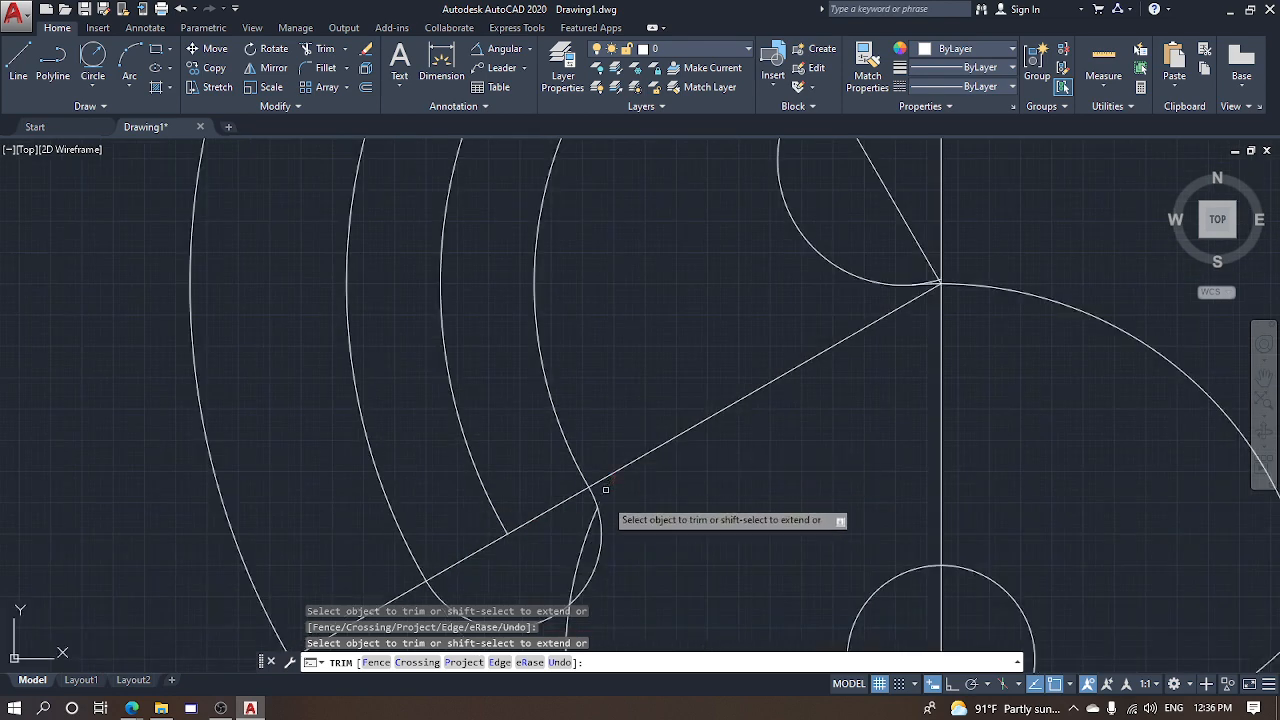
{"action": "scroll", "coordinate": [620, 400], "scroll_direction": "down", "scroll_amount": 3}
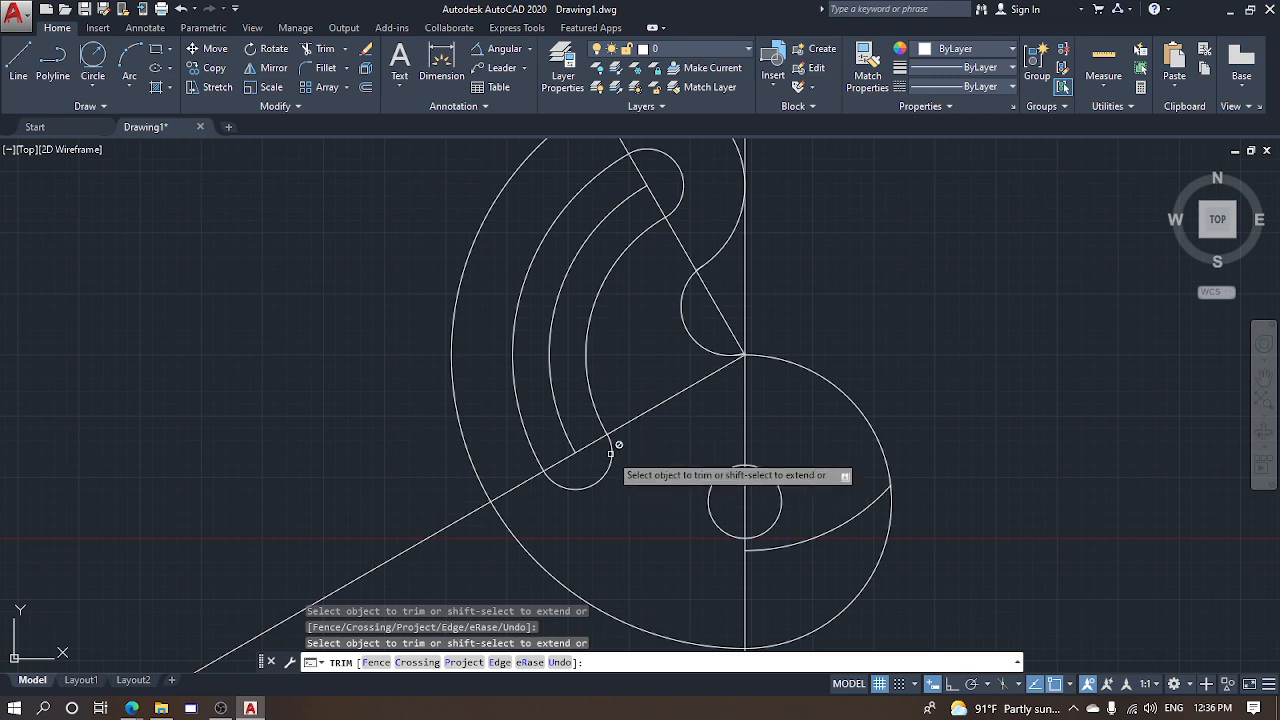
{"action": "scroll", "coordinate": [637, 460], "scroll_direction": "down", "scroll_amount": 2}
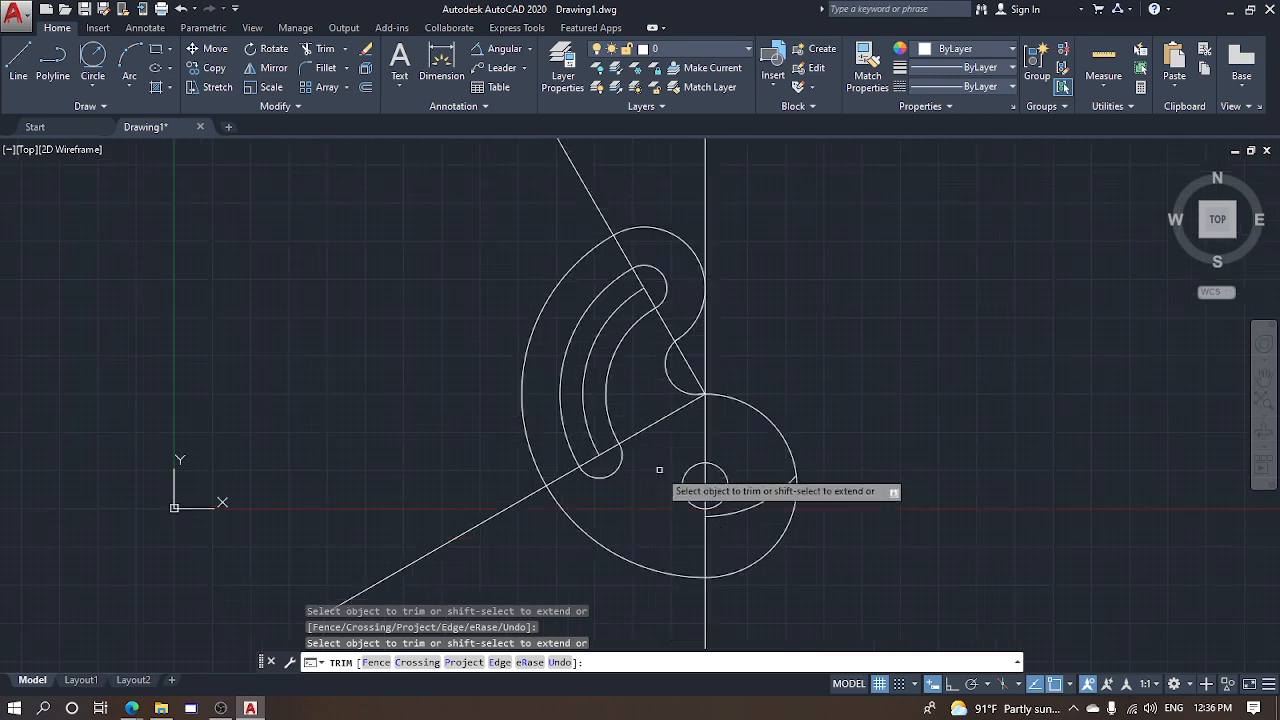
{"action": "key", "text": "Escape"}
- Erase the leftover arc inside the radius 30 circle
{"action": "left_click", "coordinate": [762, 497]}
{"action": "type", "text": "e"}
{"action": "key", "text": "Return"}
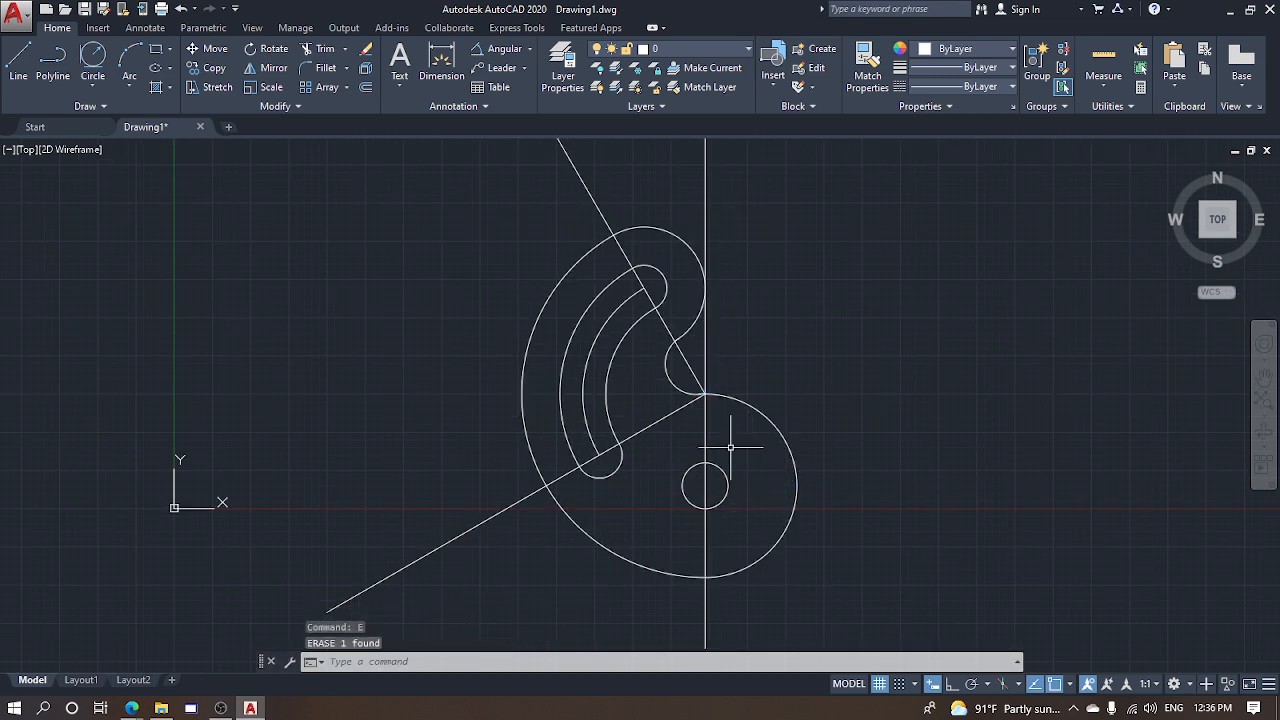
- Change the color of the two angled lines, both vertical lines and the slot's centre arc to yellow 241,235,31
{"action": "left_click", "coordinate": [647, 425]}
{"action": "left_click", "coordinate": [630, 251]}
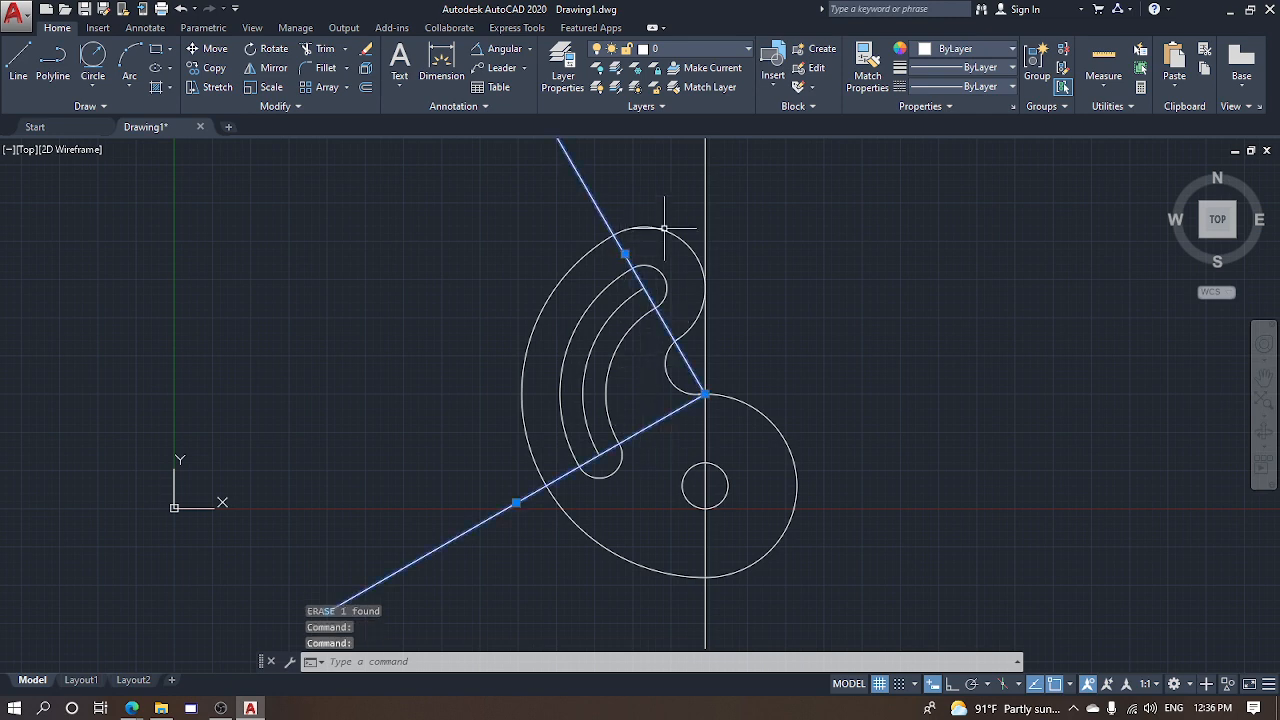
{"action": "left_click", "coordinate": [706, 228]}
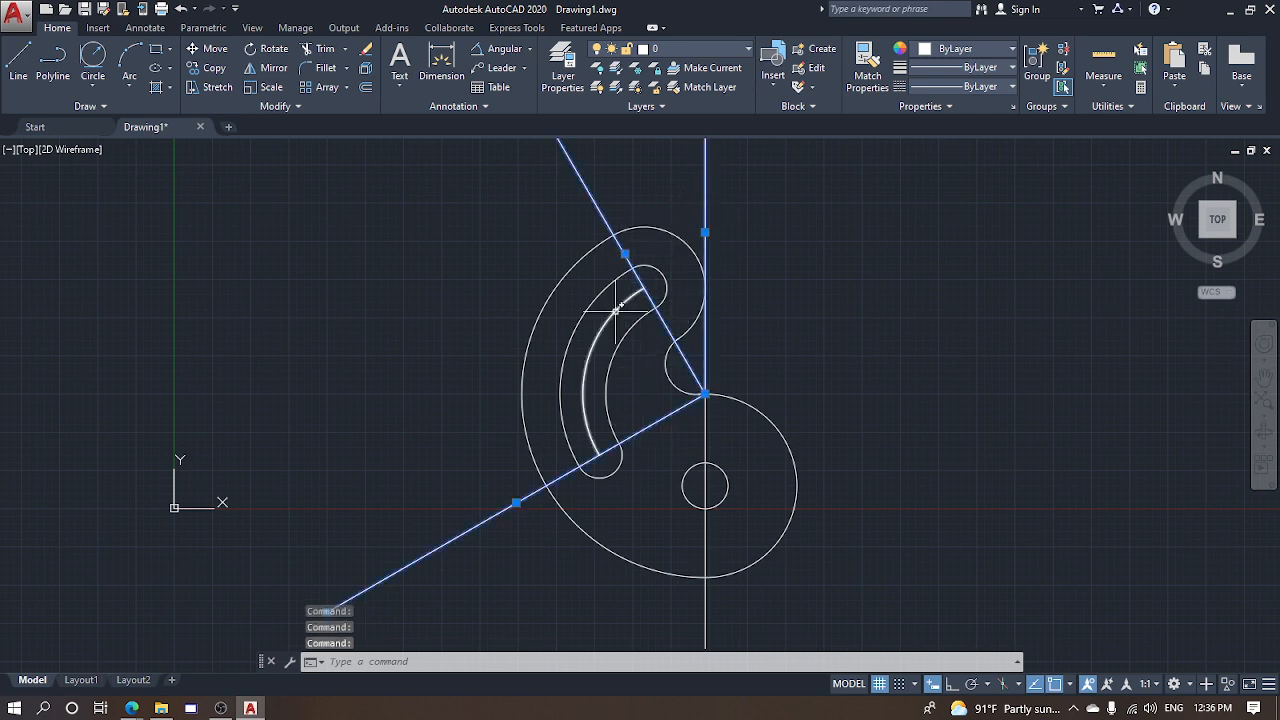
{"action": "left_click", "coordinate": [586, 368]}
{"action": "left_click", "coordinate": [706, 432]}
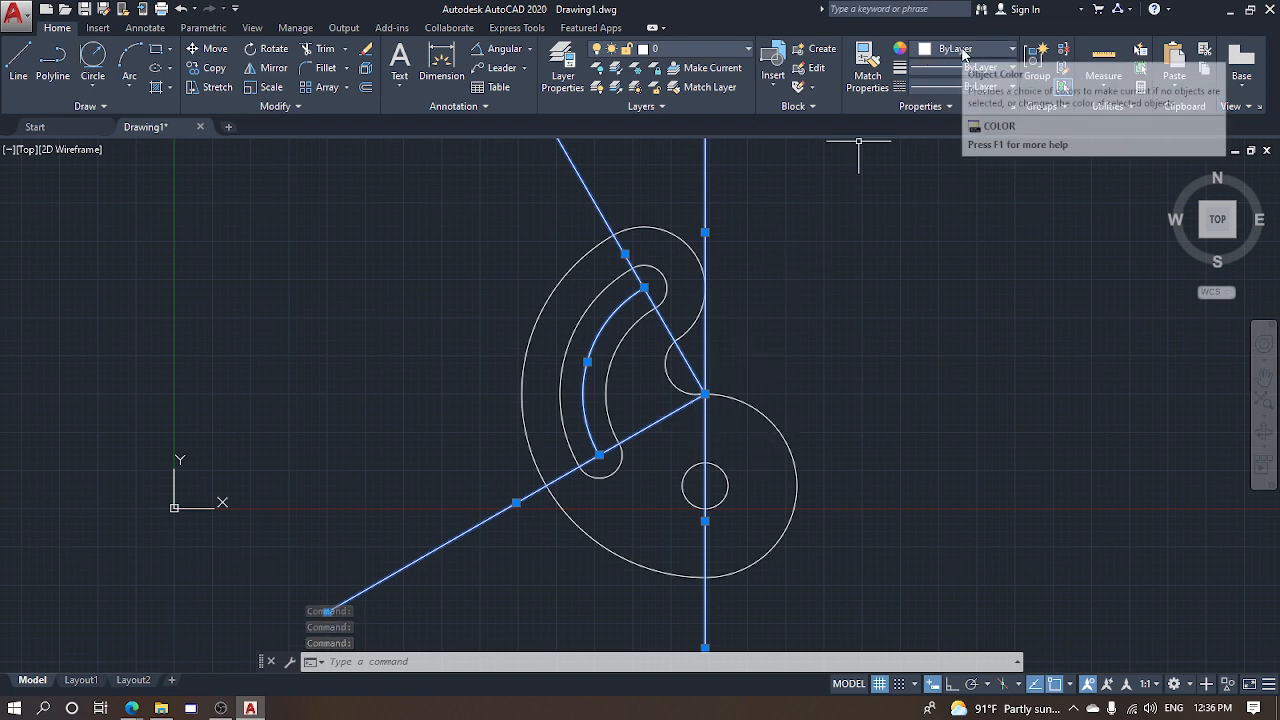
{"action": "left_click", "coordinate": [1015, 49]}
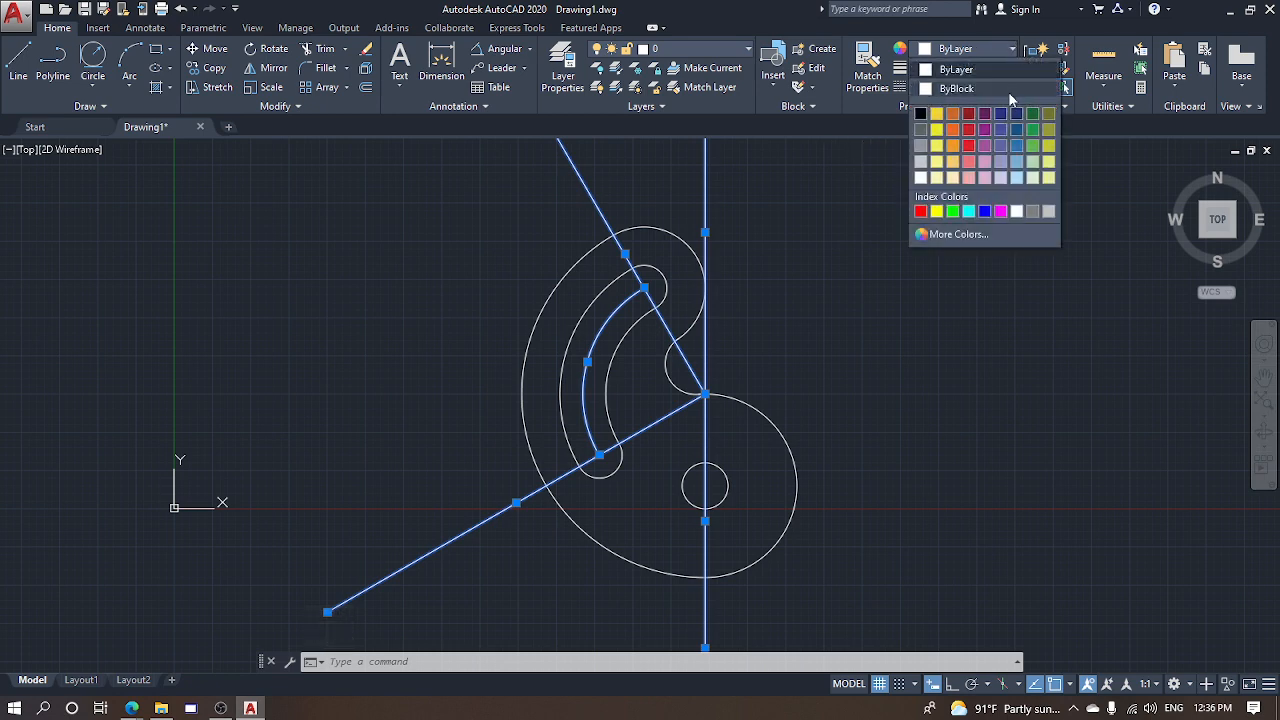
{"action": "left_click", "coordinate": [936, 131]}
{"action": "left_click", "coordinate": [843, 321]}
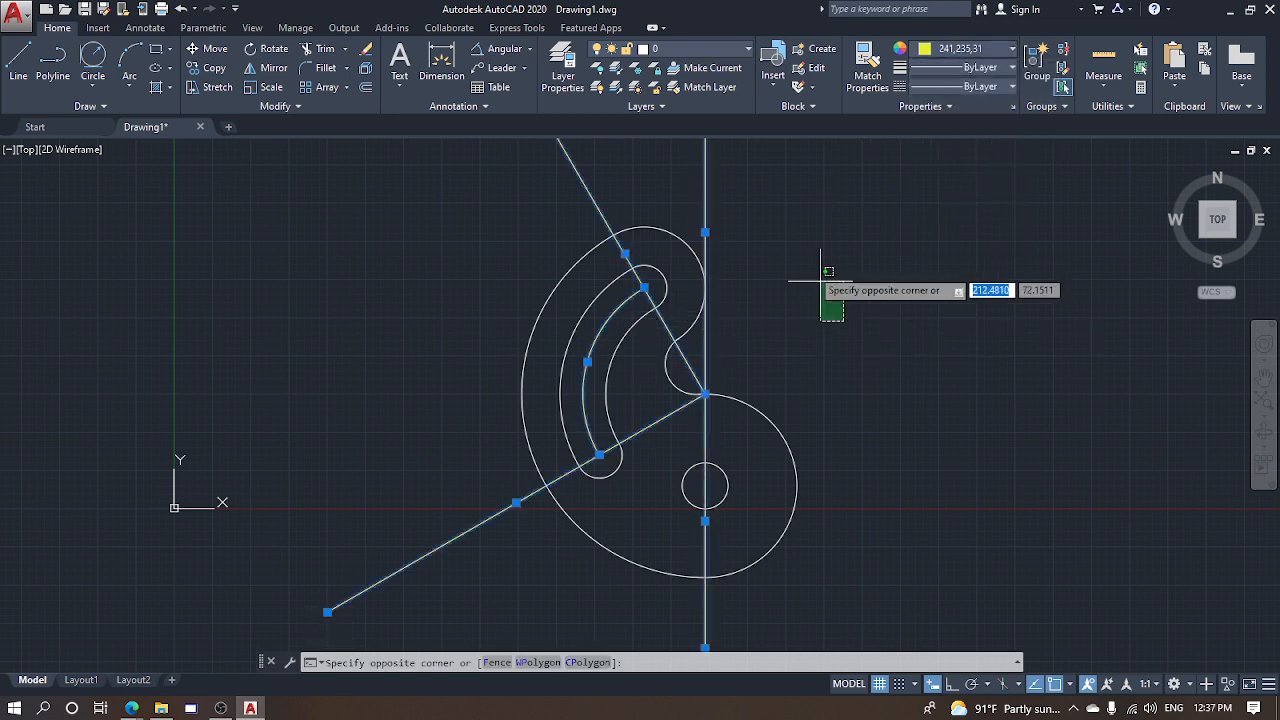
{"action": "key", "text": "Escape"}
{"action": "key", "text": "Escape"}
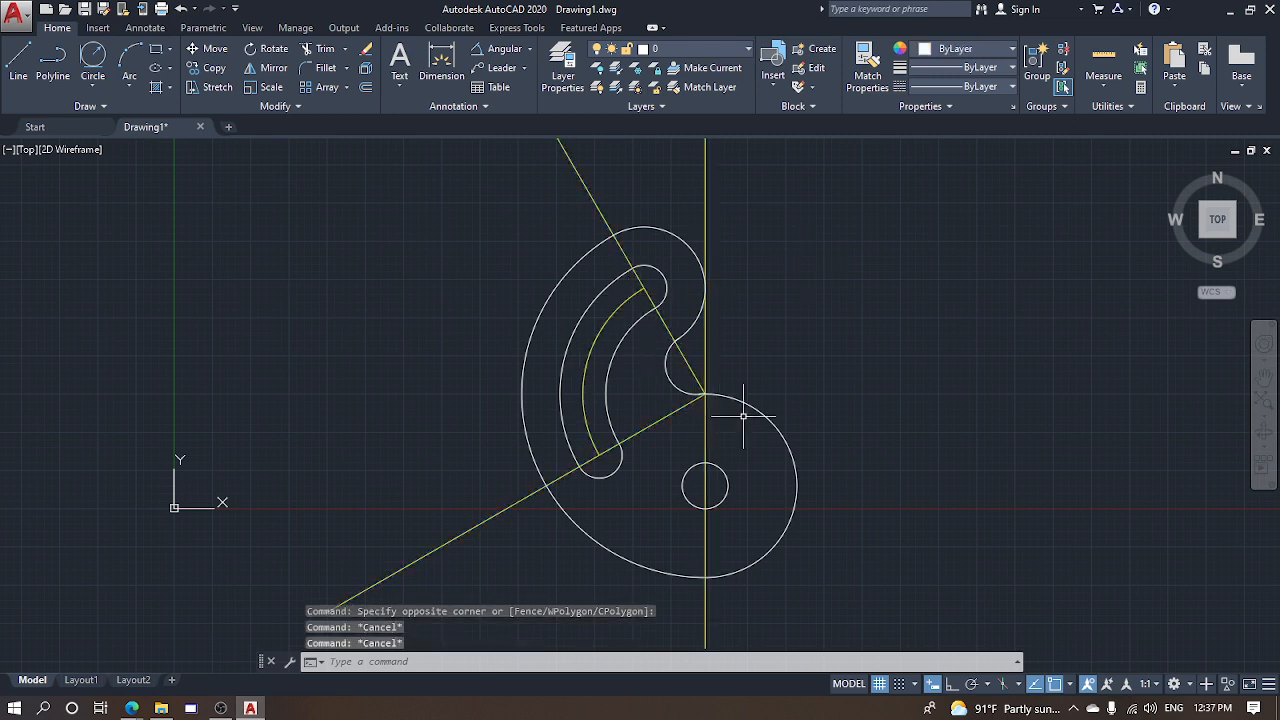
- Extend both ends of the slot's yellow centre arc to the slot's rounded ends
{"action": "type", "text": "ex"}
{"action": "key", "text": "Return"}
{"action": "key", "text": "Return"}
{"action": "left_click", "coordinate": [635, 293]}
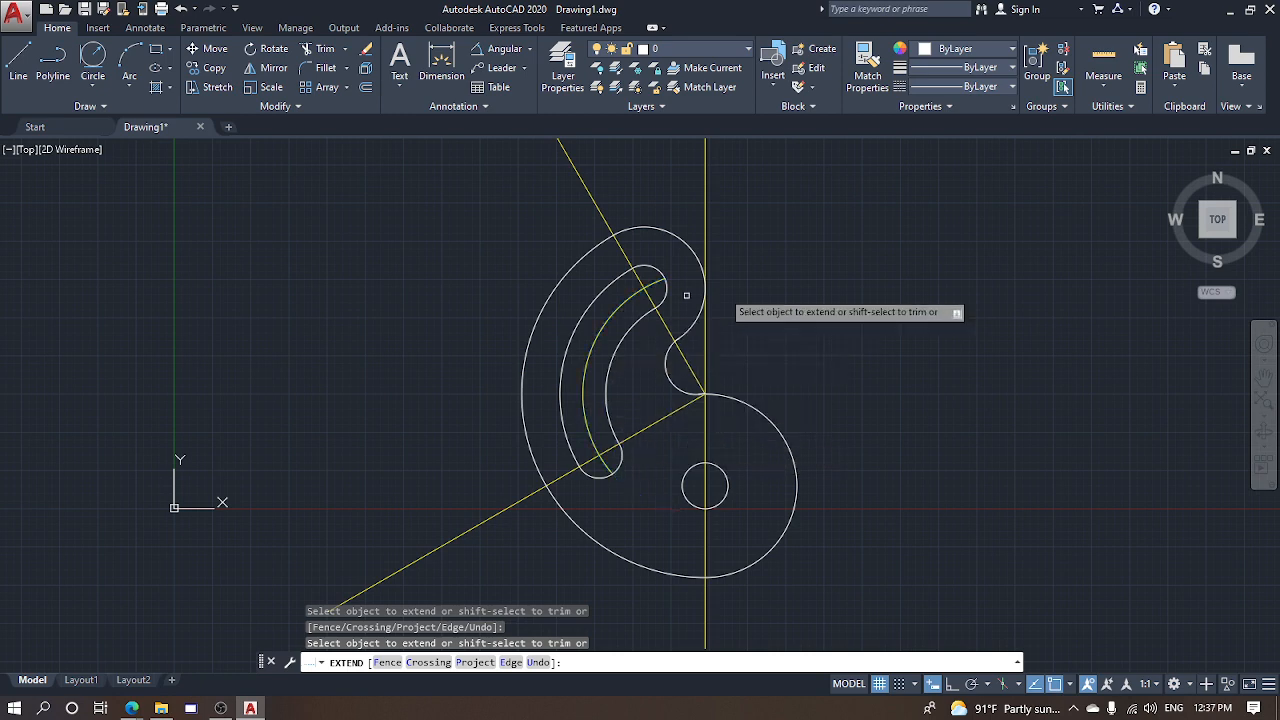
{"action": "key", "text": "Escape"}
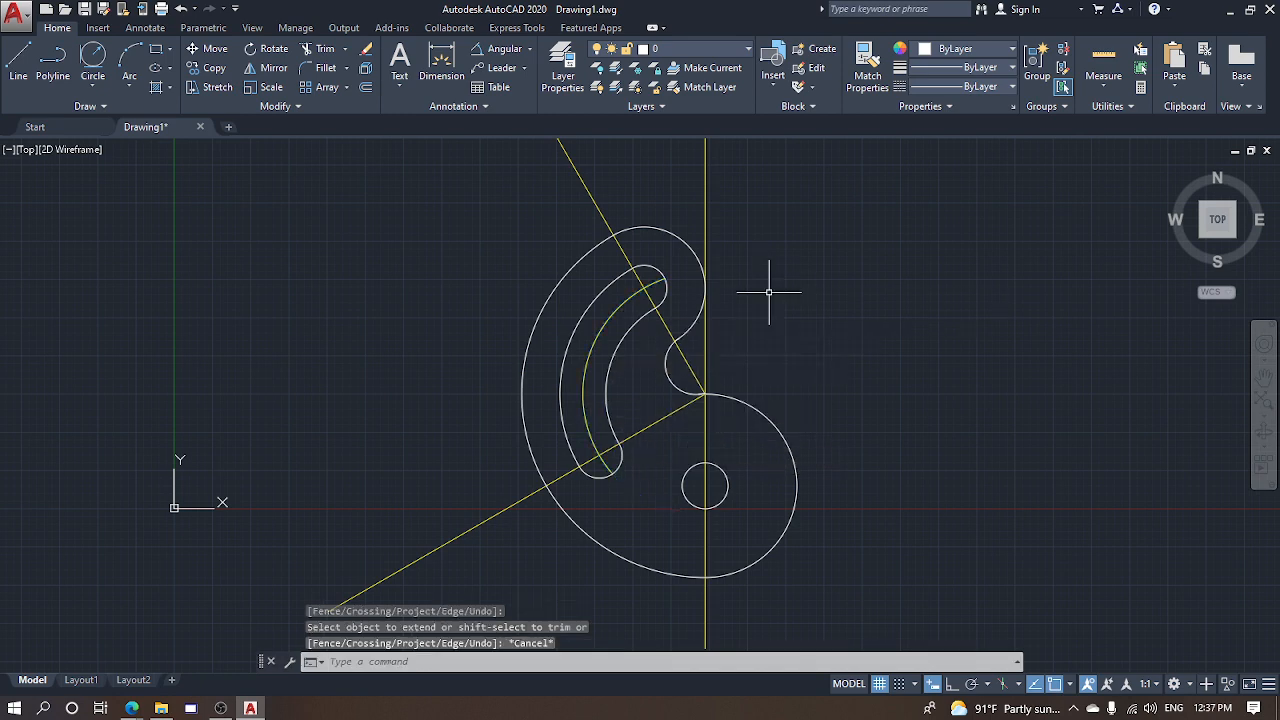